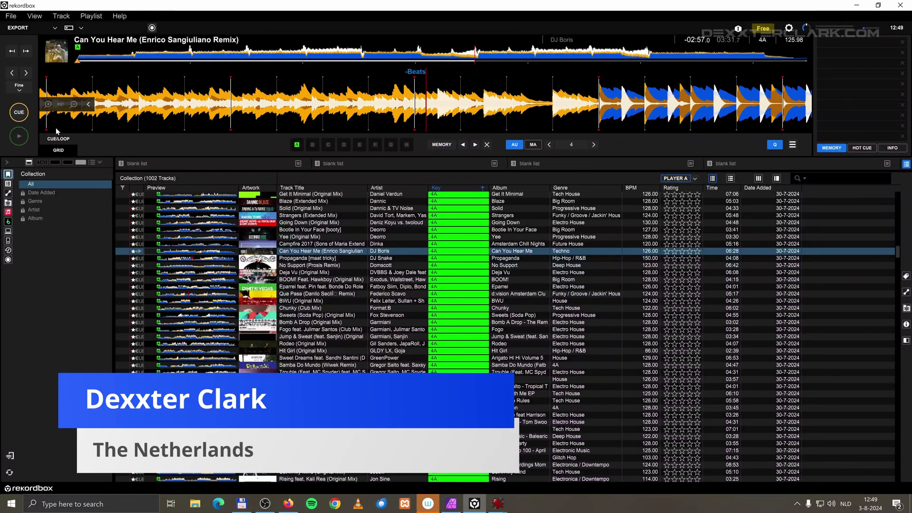
# - Start a 4-beat loop, save it as a memory cue at 03:31:599, then stop and restart playback
pyautogui.click(571, 144)
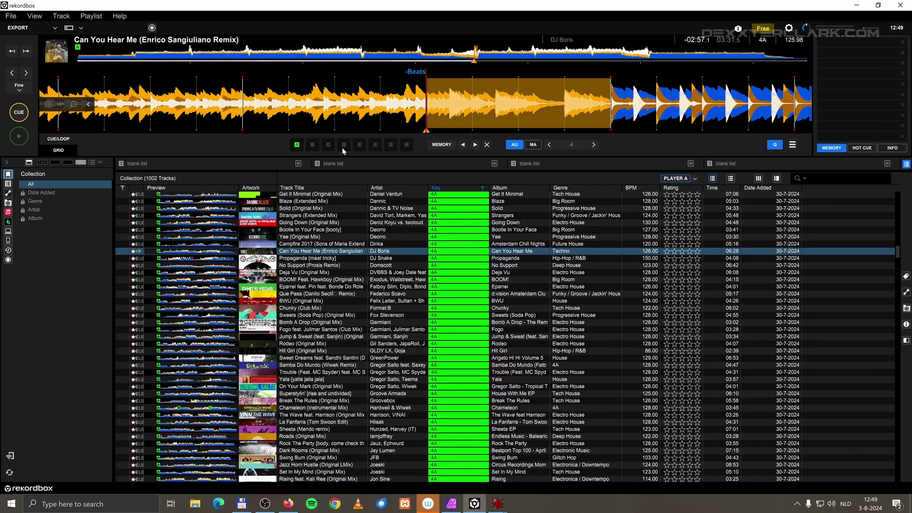
pyautogui.click(437, 147)
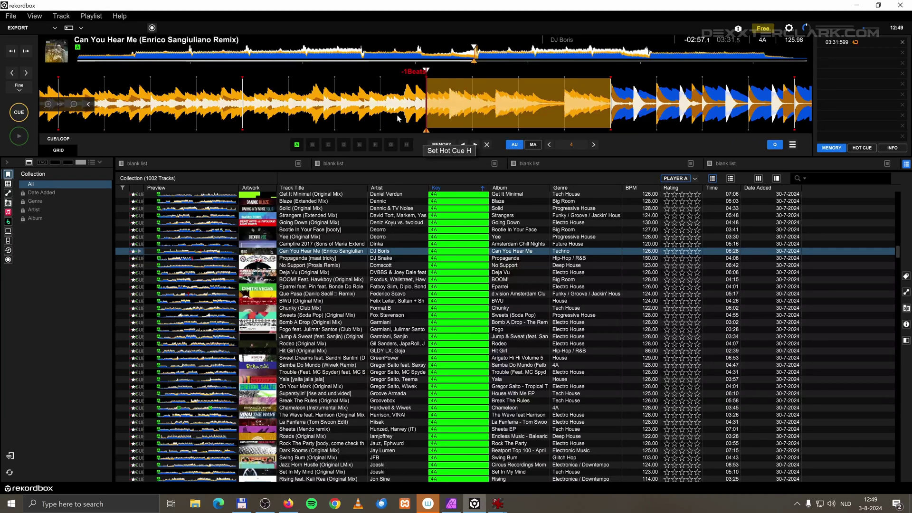
pyautogui.click(15, 138)
pyautogui.press('space')
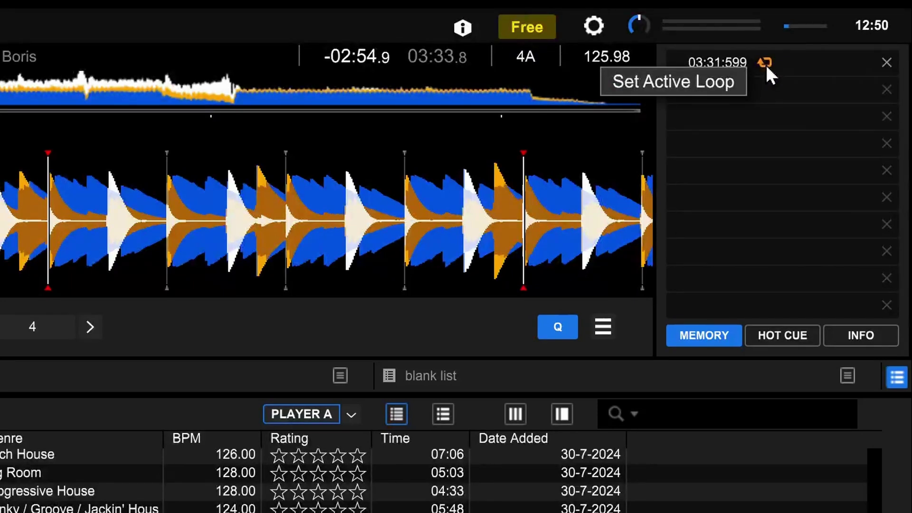
# - Set the 03:31:599 memory loop as Active Loop and review the hot cue list showing A at 00:00
pyautogui.click(765, 62)
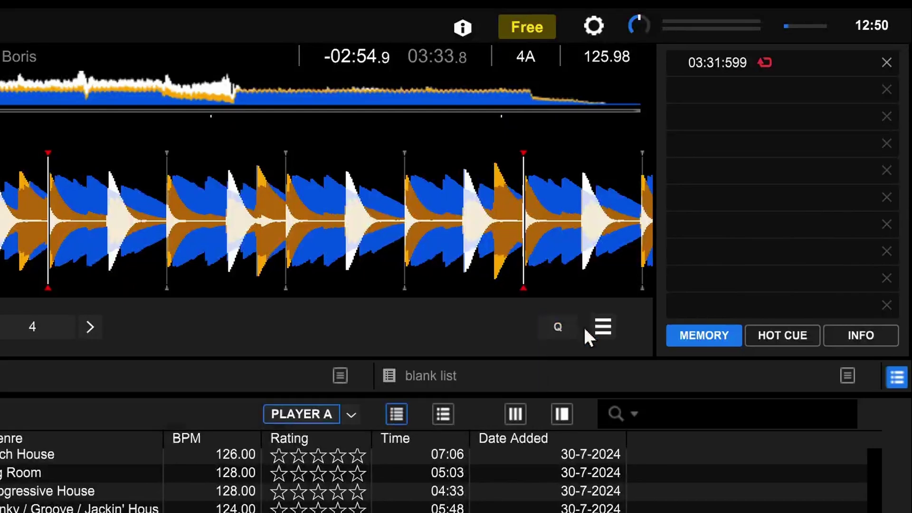
pyautogui.click(789, 332)
pyautogui.click(691, 336)
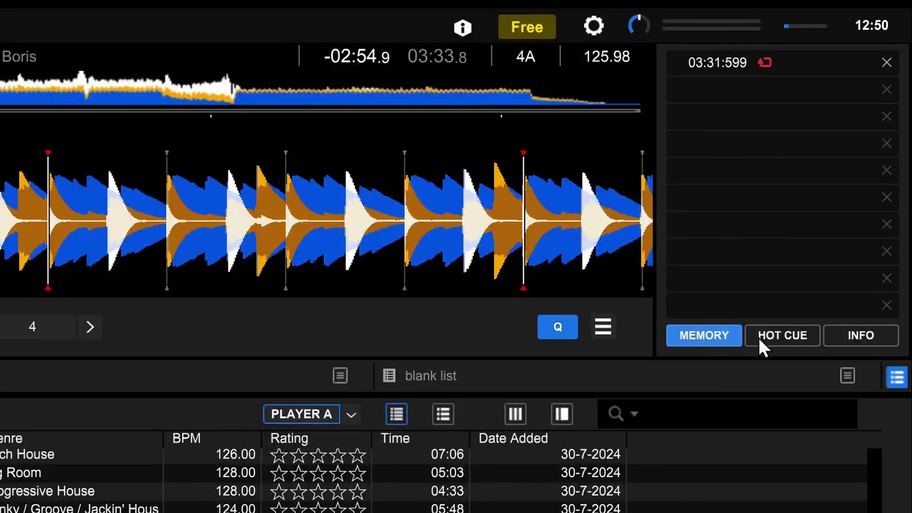
pyautogui.click(782, 332)
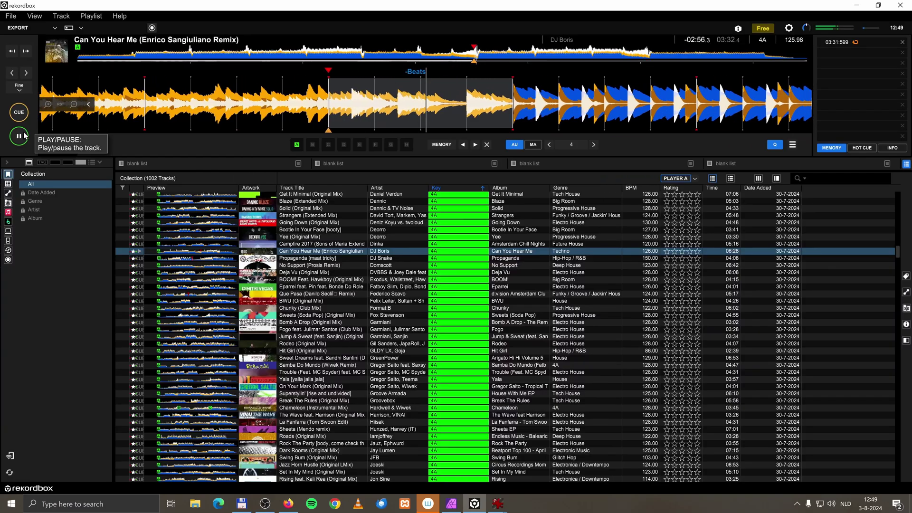
# - Stop playback, switch Active Loop Playback to On in the waveform menu, and play to test it
pyautogui.click(25, 136)
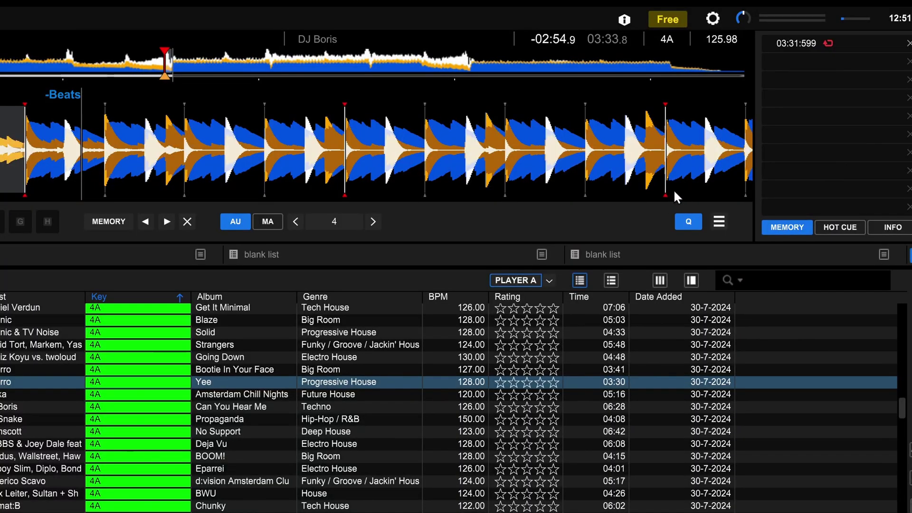
pyautogui.click(718, 221)
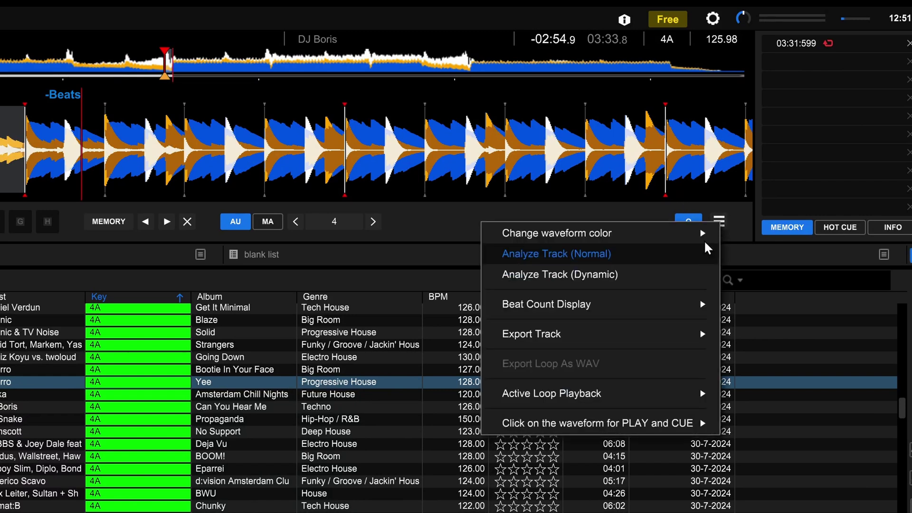
pyautogui.moveTo(698, 393)
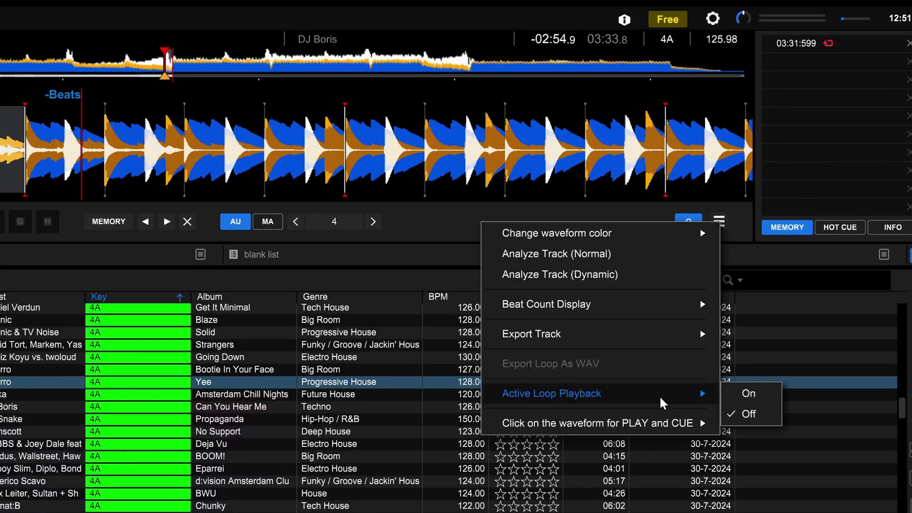
pyautogui.click(772, 397)
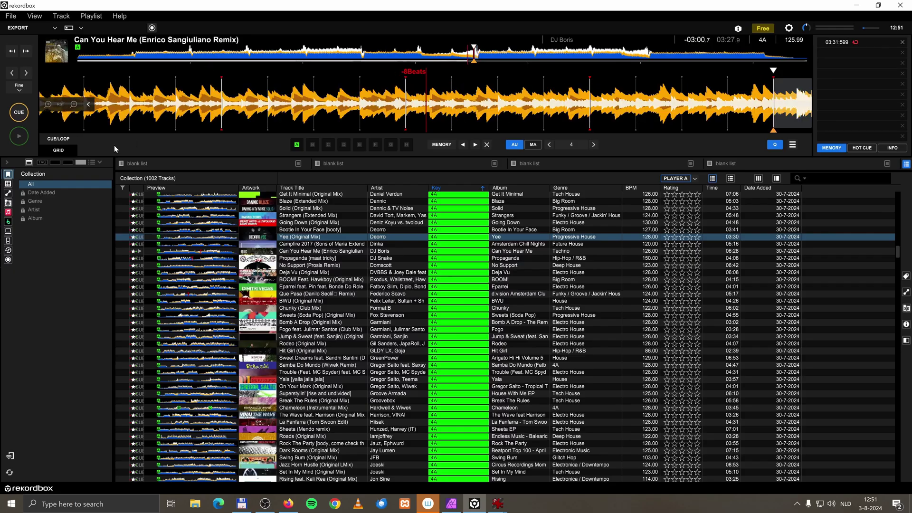
pyautogui.press('space')
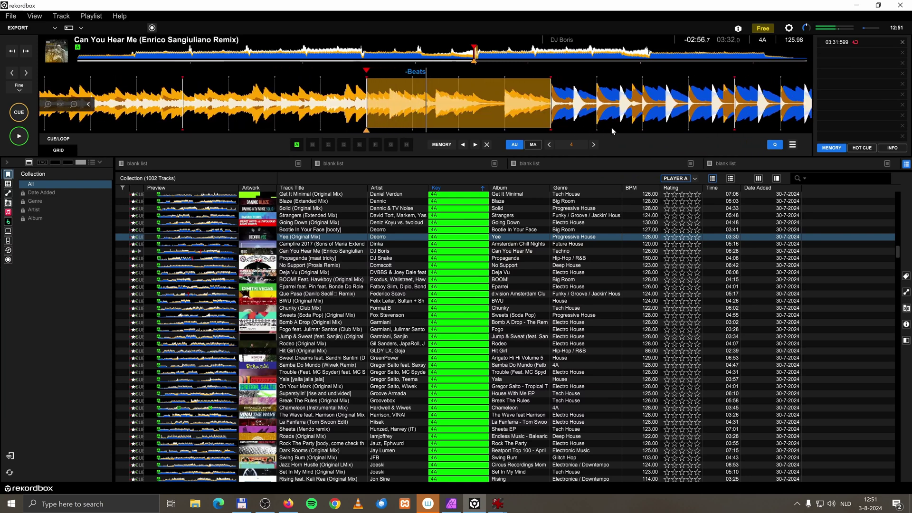
# - Pause playback of the looped track
pyautogui.click(13, 138)
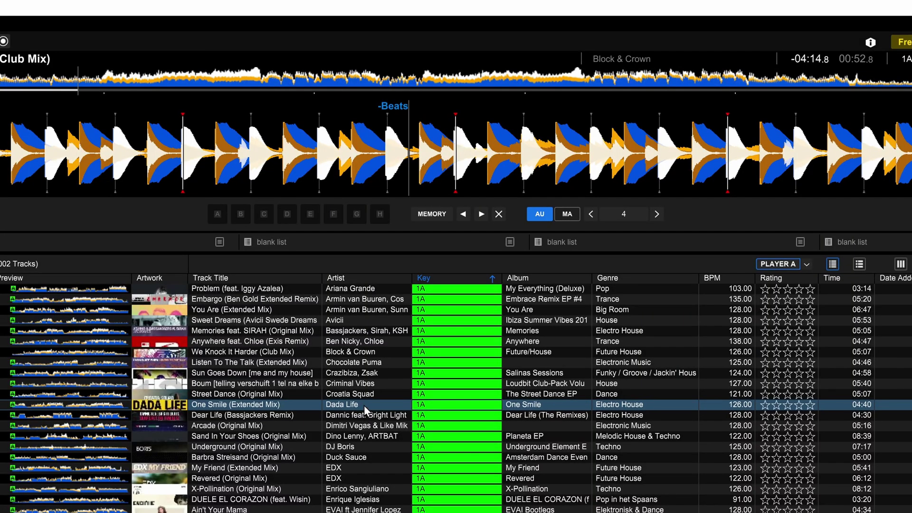
pyautogui.rightClick(357, 403)
pyautogui.moveTo(358, 404)
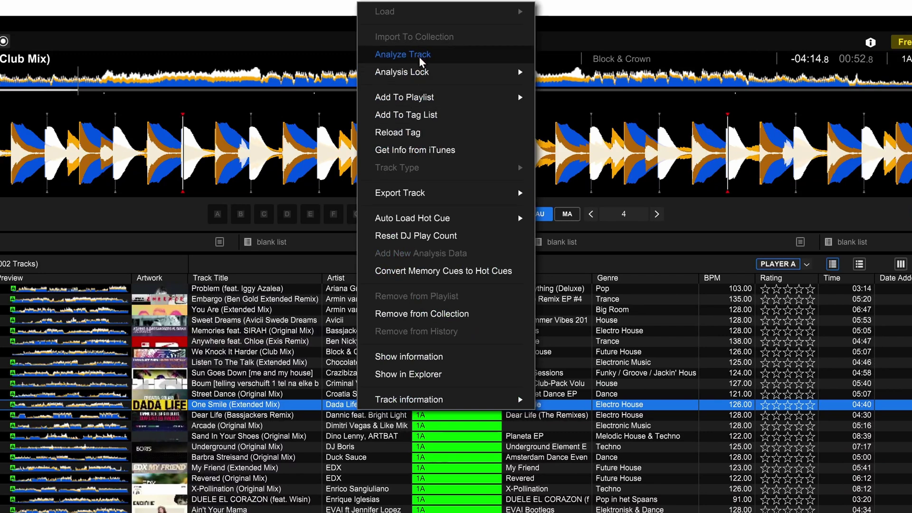
pyautogui.moveTo(425, 77)
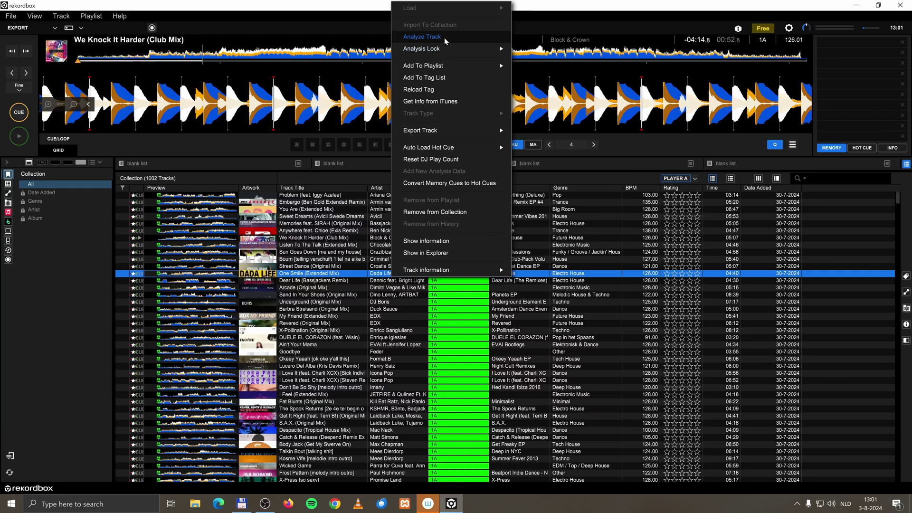
pyautogui.click(444, 38)
pyautogui.click(63, 17)
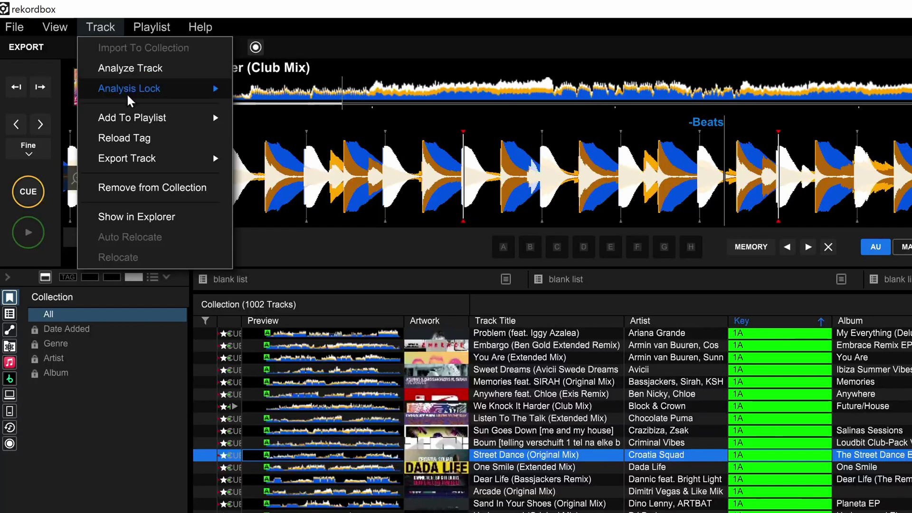
pyautogui.moveTo(142, 122)
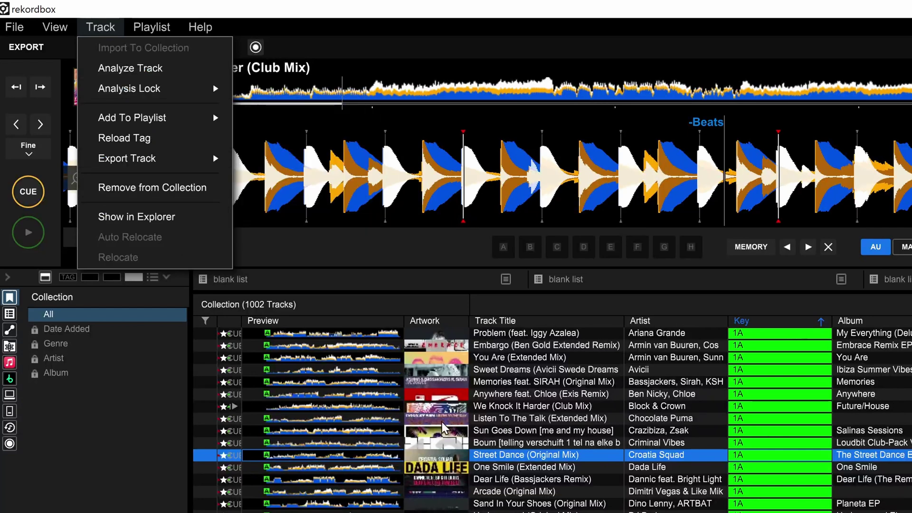
pyautogui.click(303, 445)
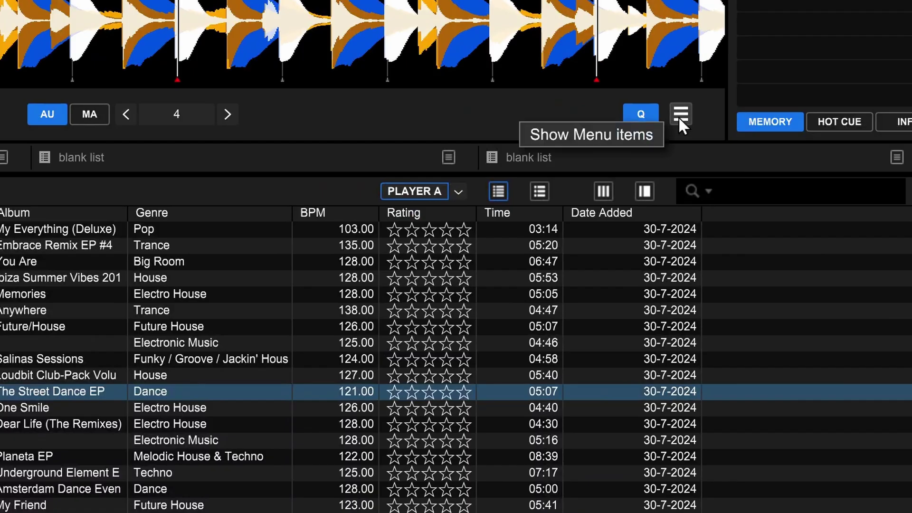
pyautogui.click(680, 116)
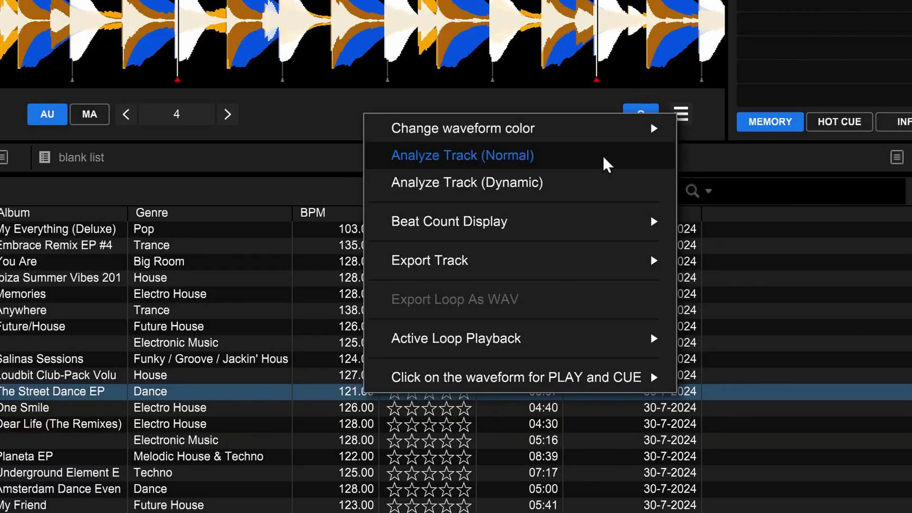
pyautogui.click(611, 186)
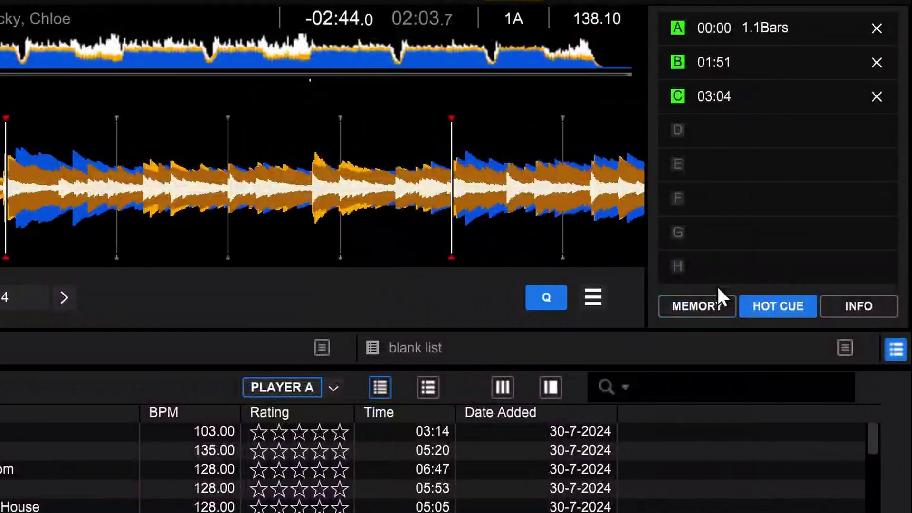
# - Stop playback and save a memory cue at 02:05.282
pyautogui.click(711, 307)
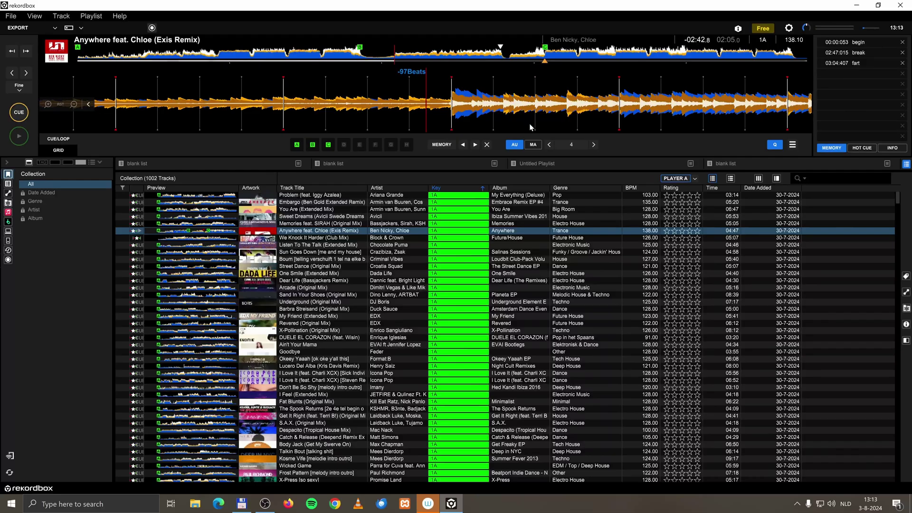
pyautogui.press('space')
pyautogui.press('c')
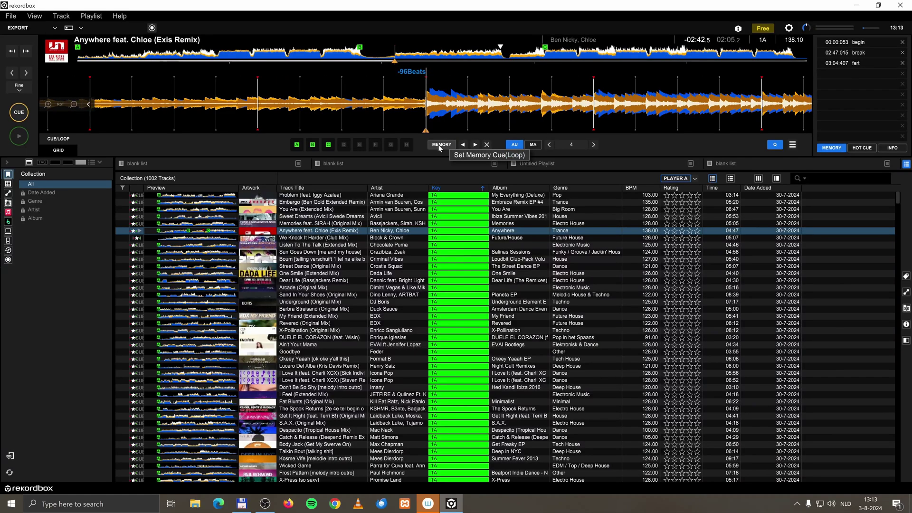
pyautogui.click(440, 145)
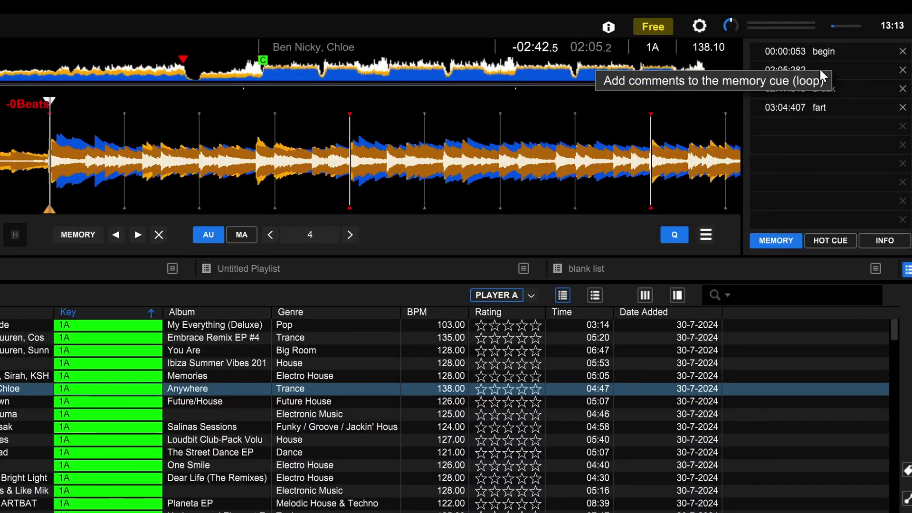
# - Label the new memory cue '2nd part break', then jump to the 02:47 break cue
pyautogui.click(839, 69)
pyautogui.write('2nd start break')
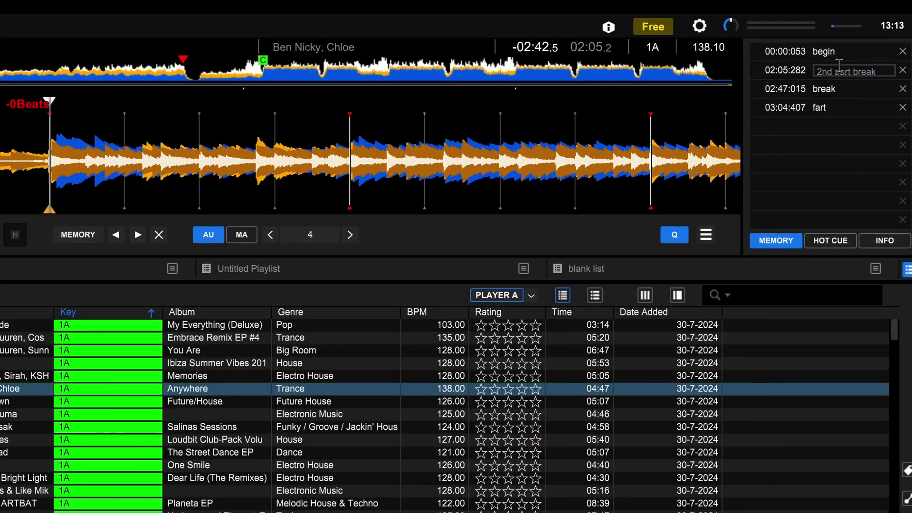
pyautogui.press('Return')
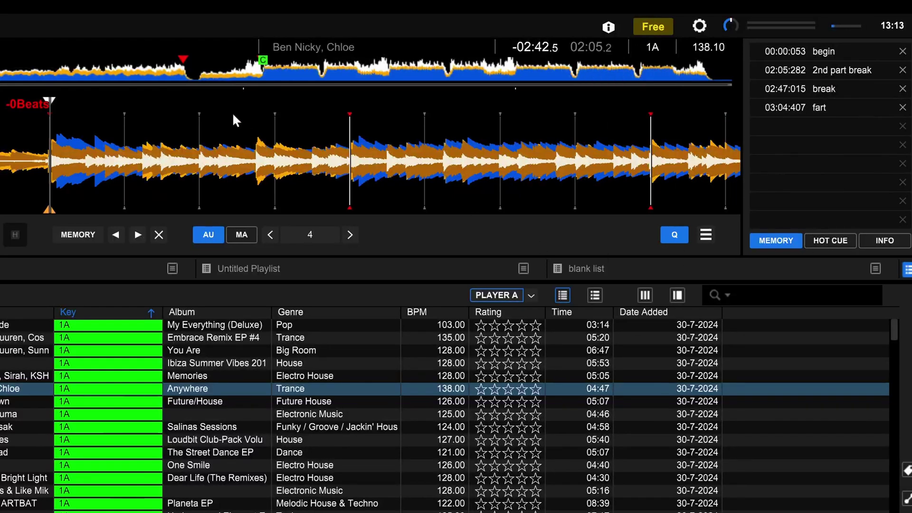
pyautogui.click(181, 78)
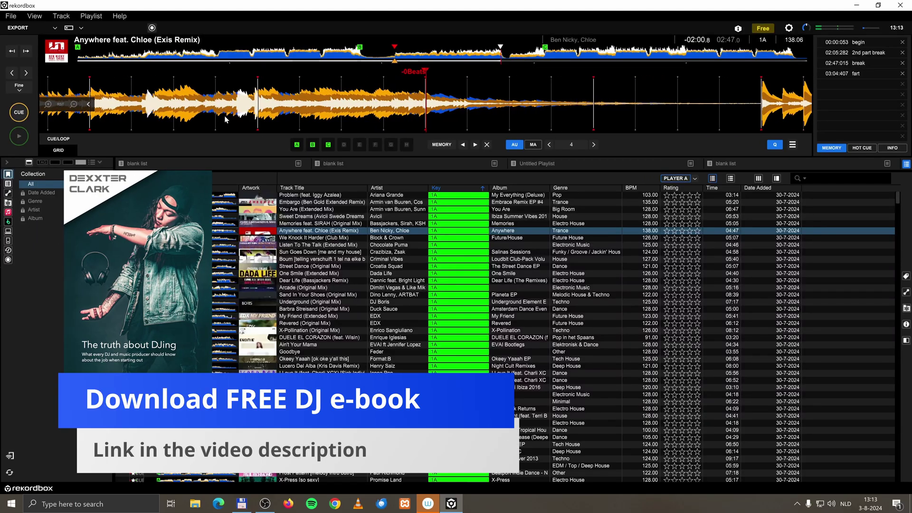
# - Set the cue at 02:47, show the hot cue list, and audition hot cue B
pyautogui.click(26, 117)
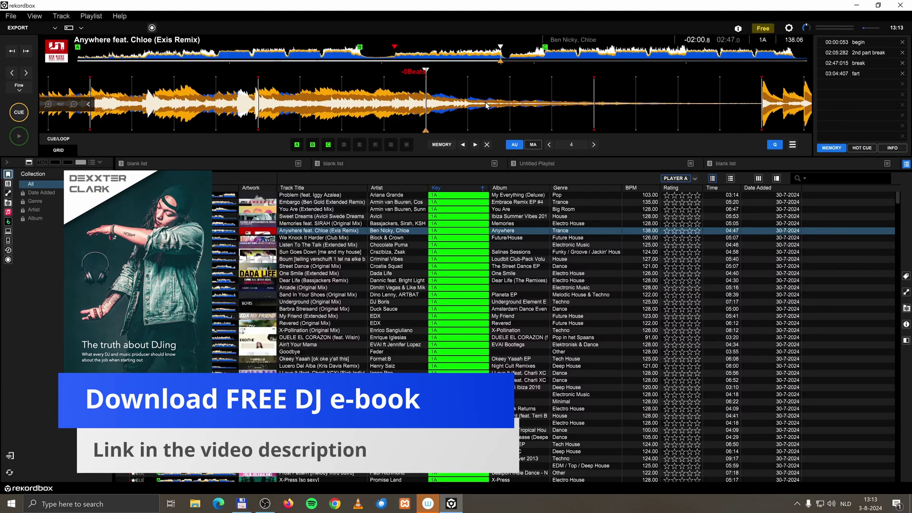
pyautogui.click(870, 149)
pyautogui.click(856, 56)
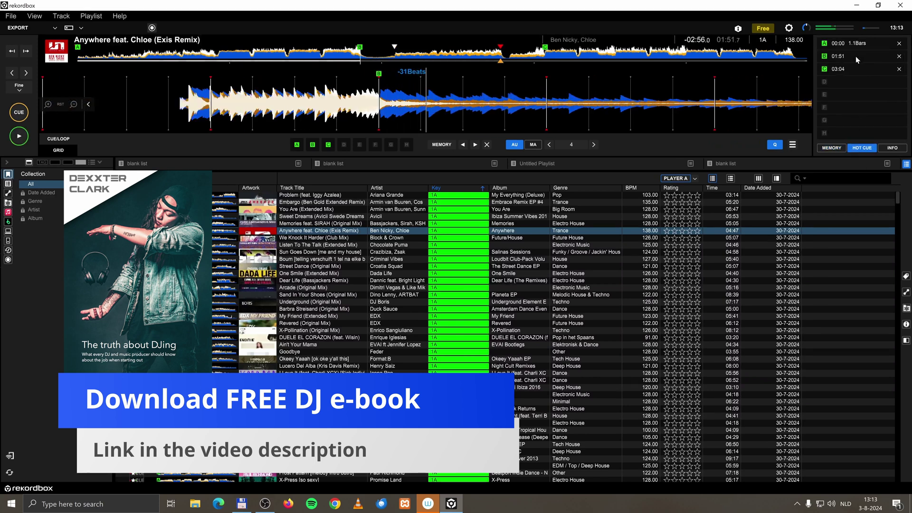
pyautogui.press('space')
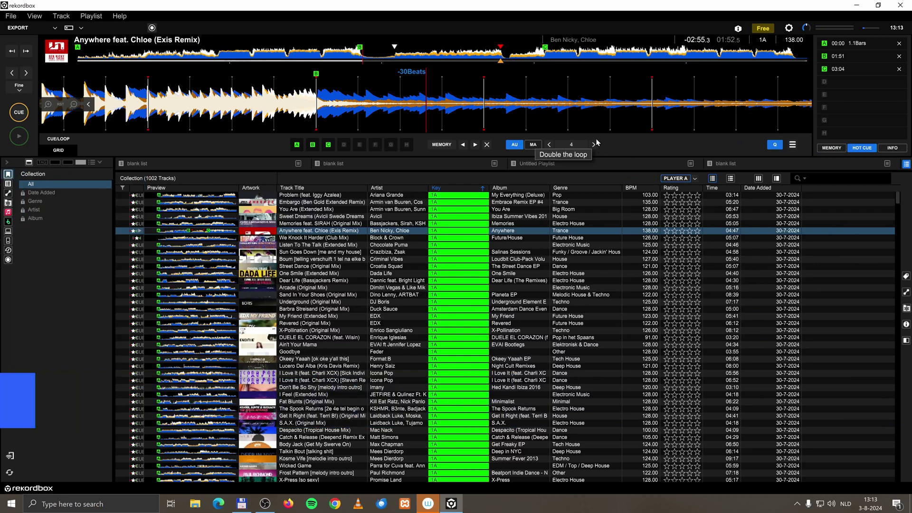
pyautogui.click(854, 56)
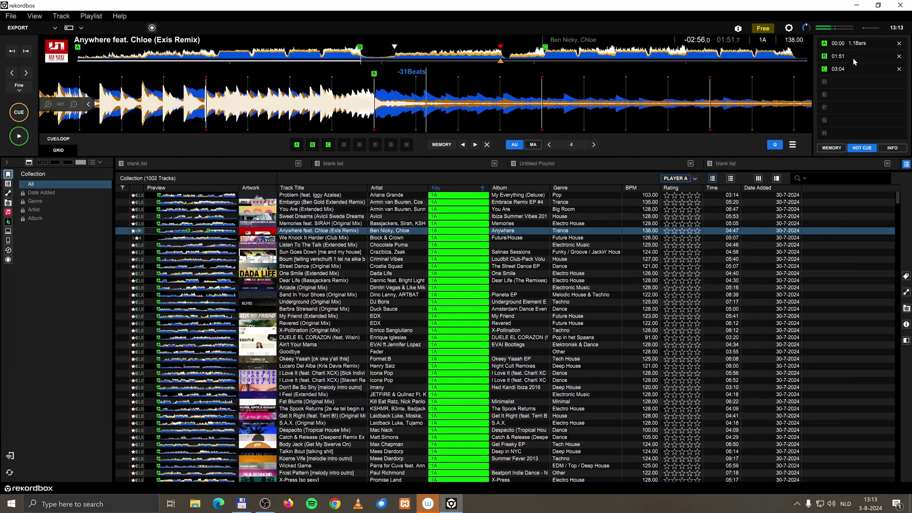
pyautogui.click(854, 55)
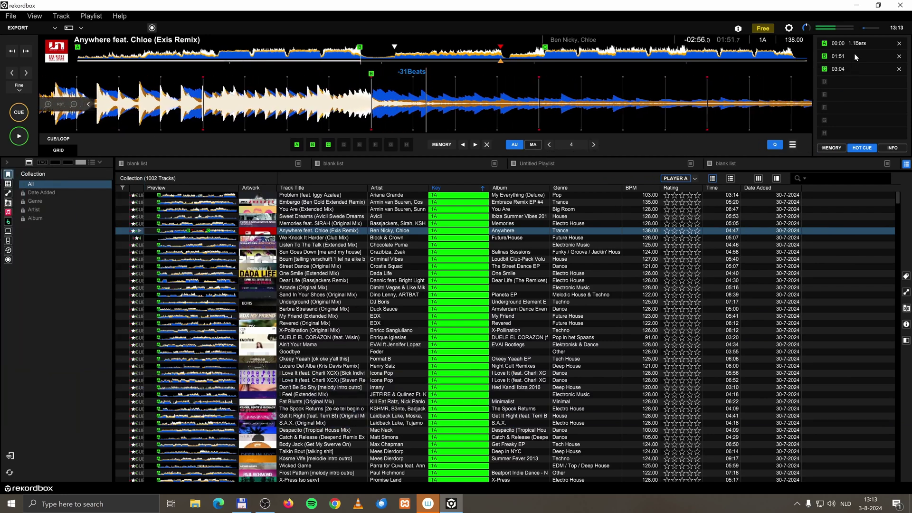
pyautogui.click(854, 53)
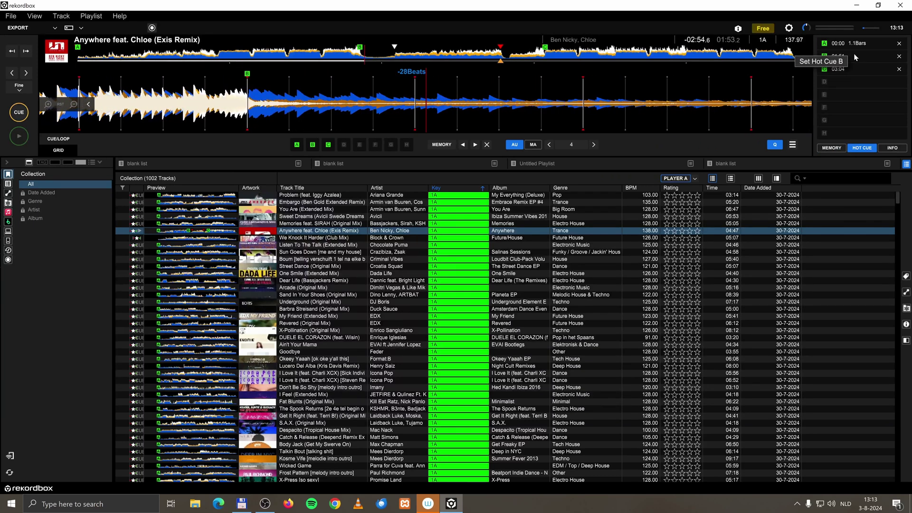
# - Audition hot cue A at the start and hot cue C at 03:04, replaying from A
pyautogui.click(297, 147)
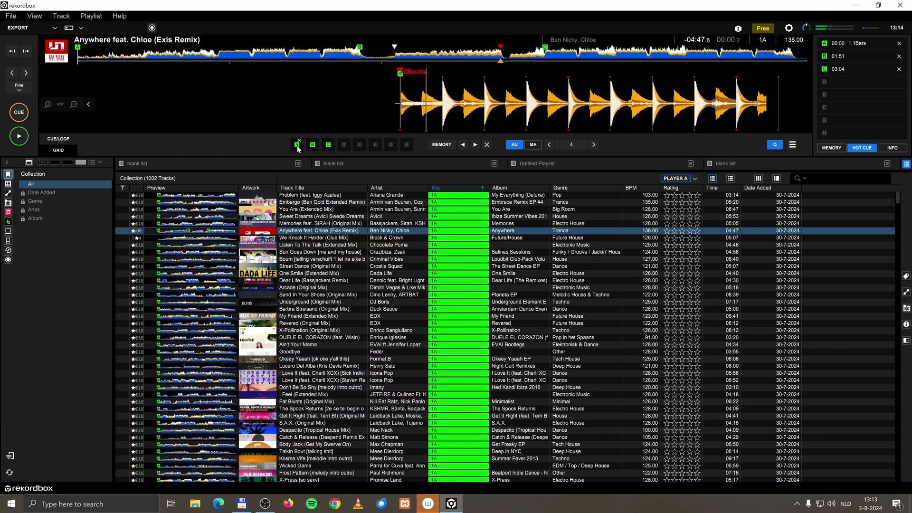
pyautogui.click(328, 144)
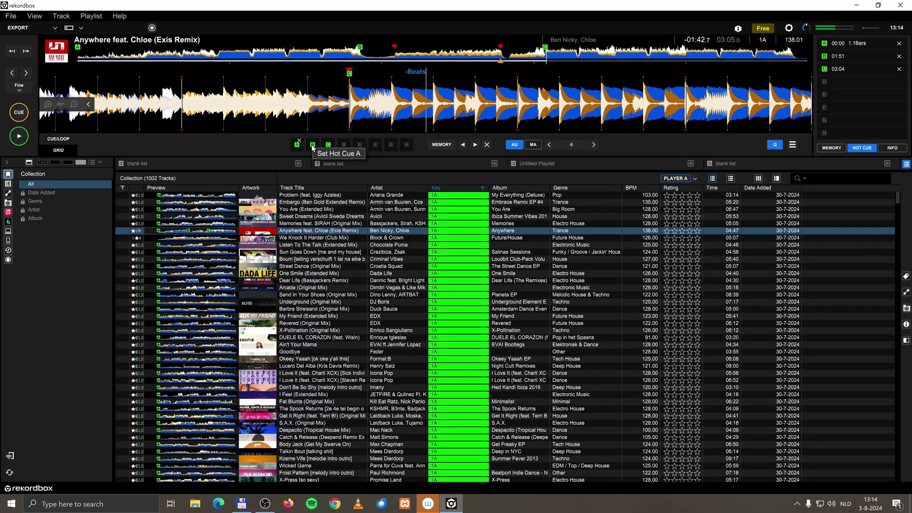
pyautogui.click(298, 145)
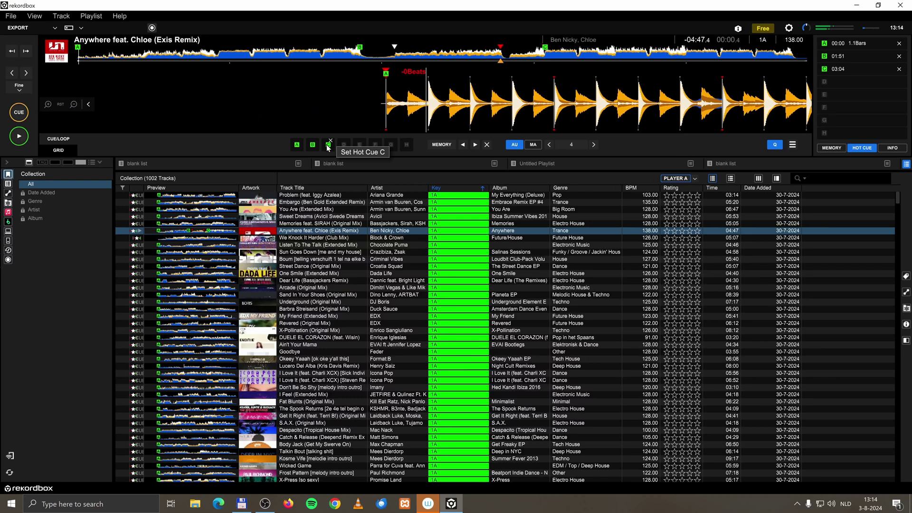
pyautogui.click(856, 43)
pyautogui.click(856, 43)
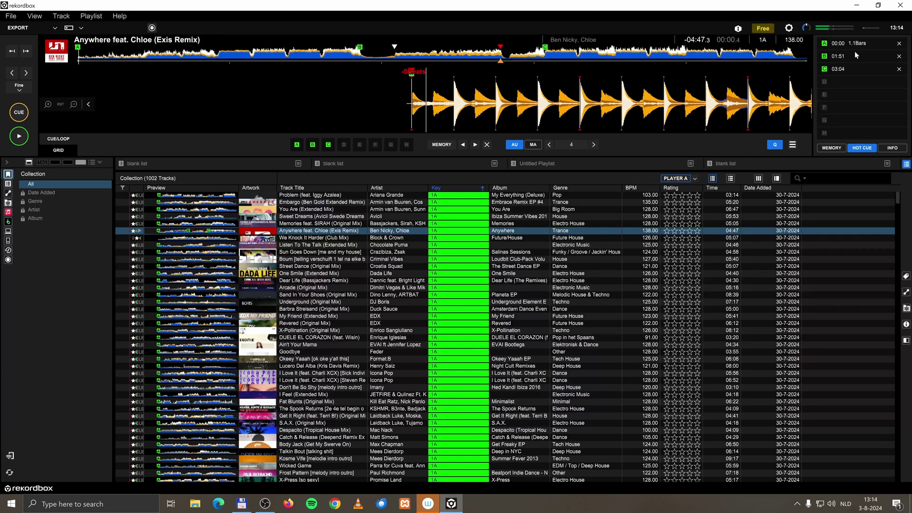
# - Set hot cue D at 02:47 and move the playhead forward to about 02:50
pyautogui.press('c')
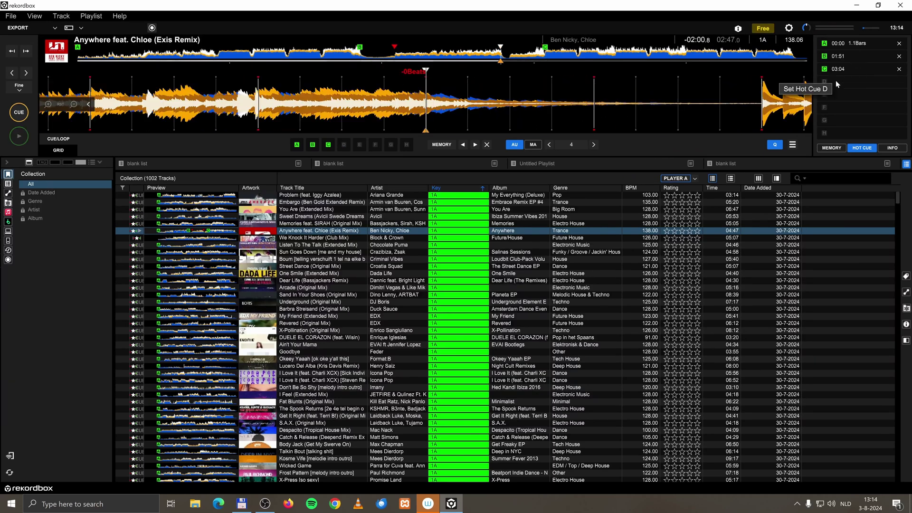
pyautogui.click(836, 81)
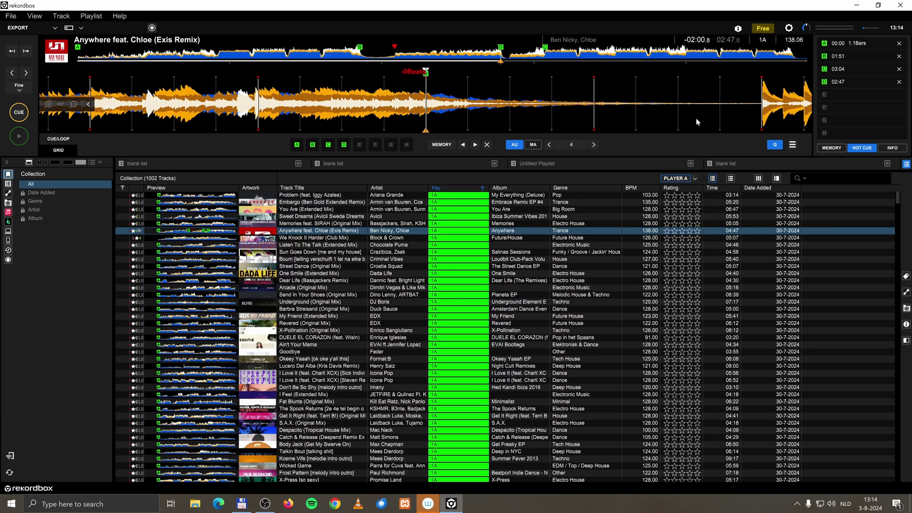
pyautogui.moveTo(697, 118); pyautogui.dragTo(358, 118)
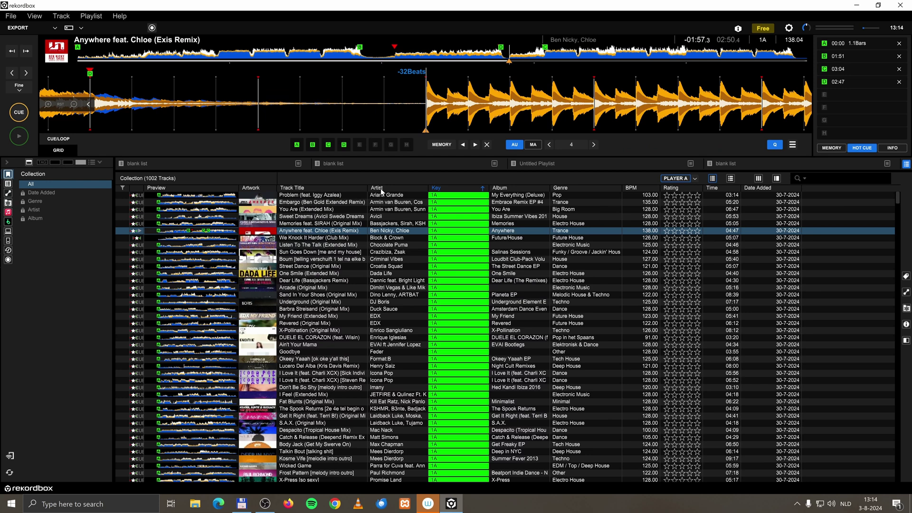
pyautogui.click(839, 71)
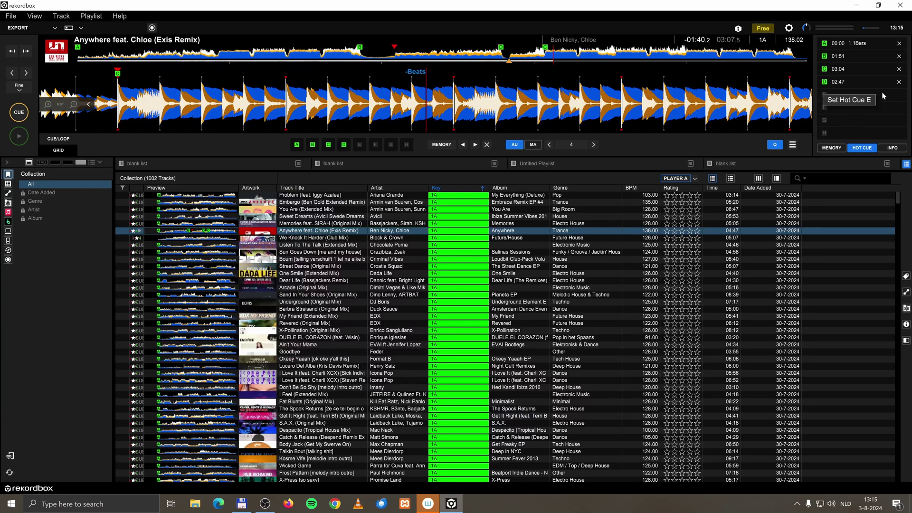
# - Stop playback at about 02:50 and set hot cue E there
pyautogui.click(842, 83)
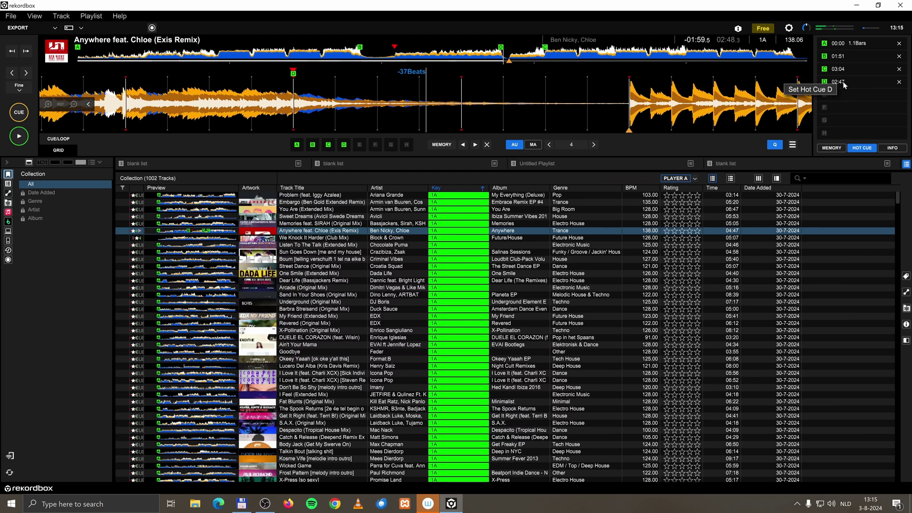
pyautogui.press('space')
pyautogui.click(858, 95)
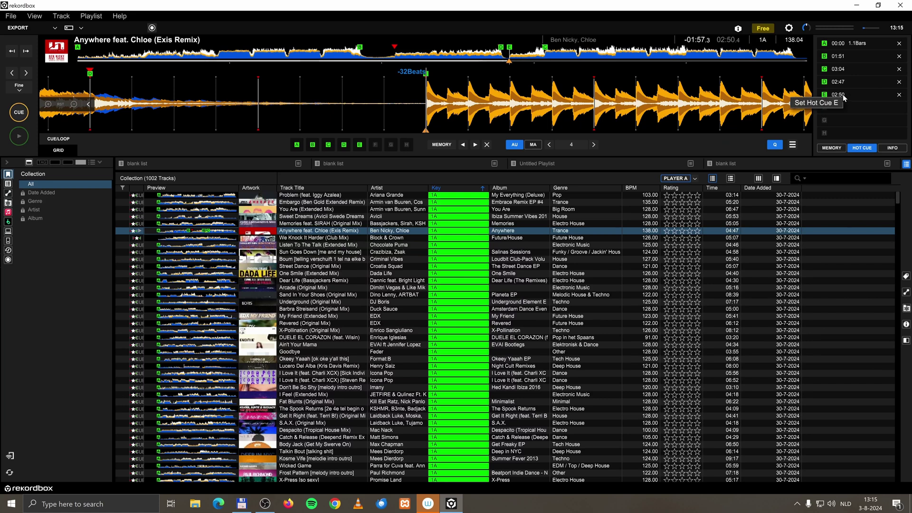
# - Add the comment 'last part break' to hot cue E
pyautogui.rightClick(842, 94)
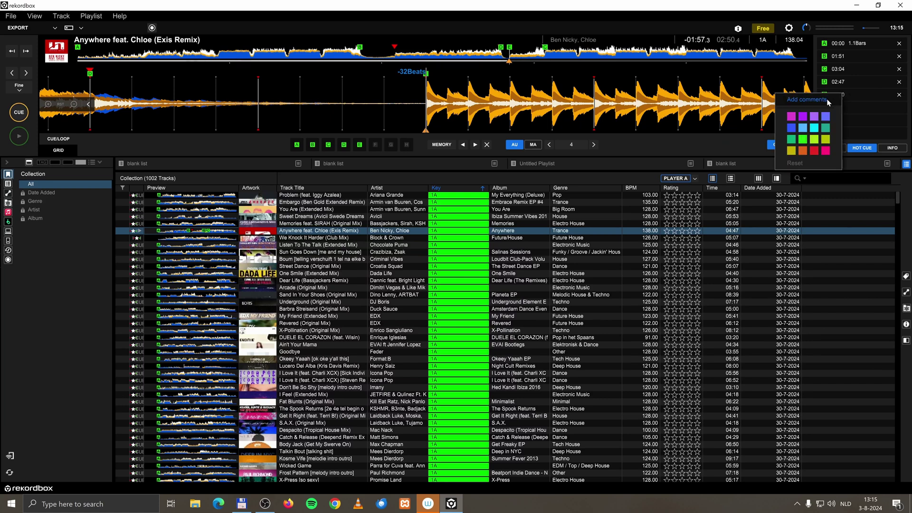
pyautogui.click(827, 100)
pyautogui.write('last part break')
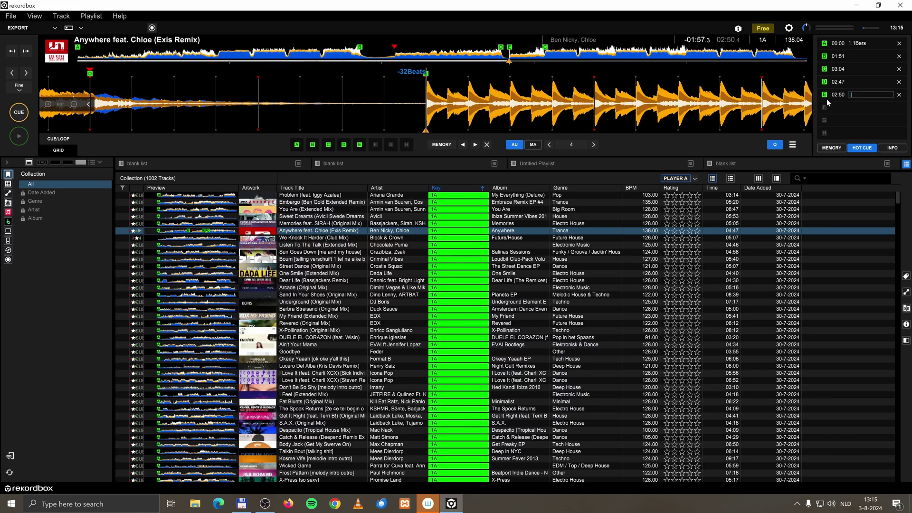
pyautogui.press('Return')
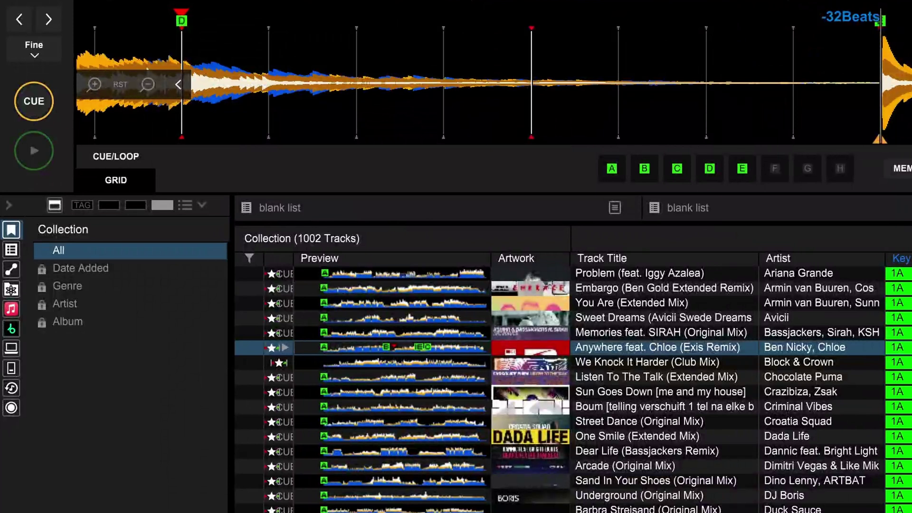
# - Show the Tag List, add Street Dance (Original Mix) to it, then collapse and hide the Tag List bar
pyautogui.click(84, 205)
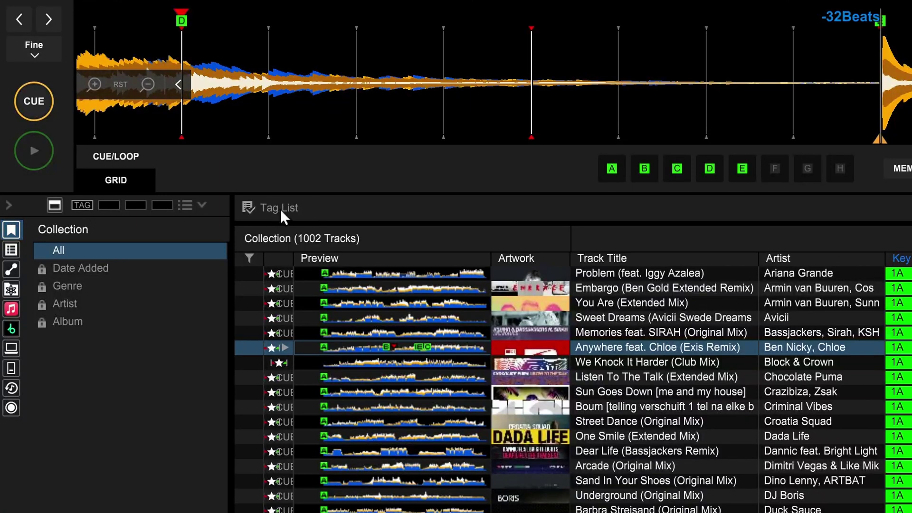
pyautogui.click(204, 205)
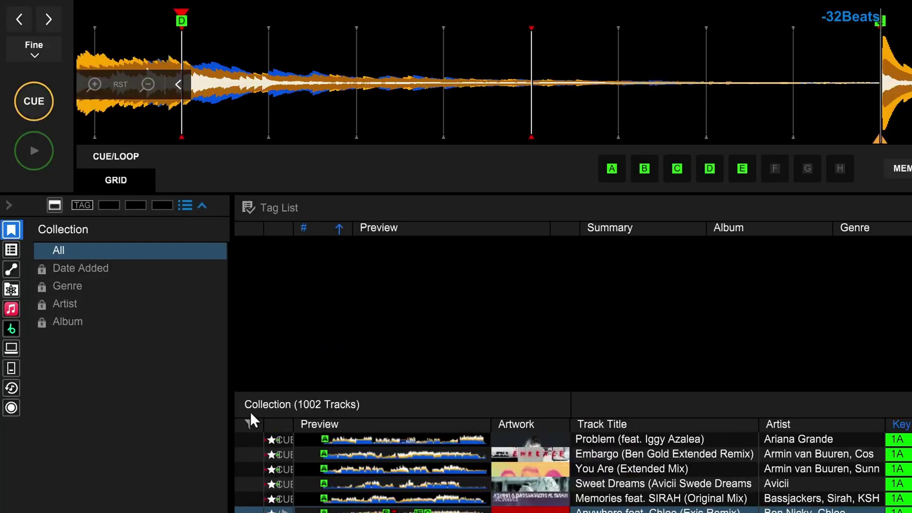
pyautogui.moveTo(617, 511); pyautogui.dragTo(504, 366)
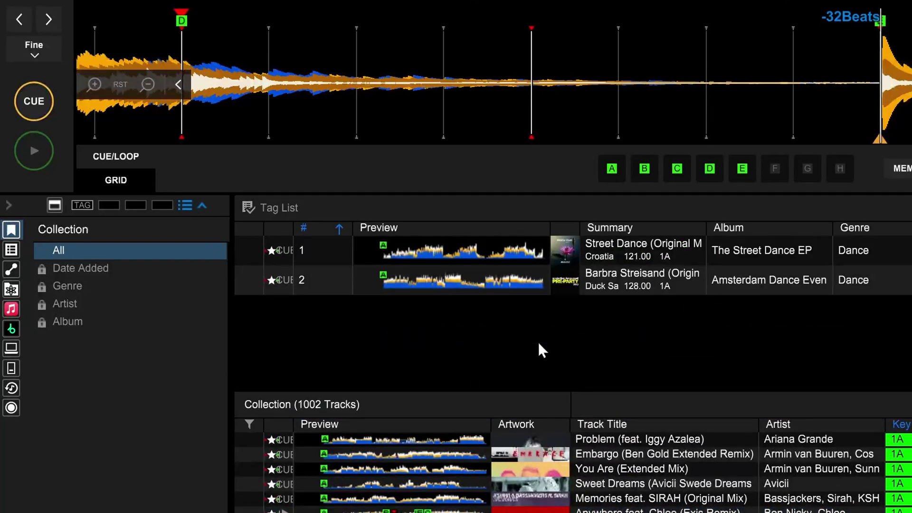
pyautogui.click(201, 205)
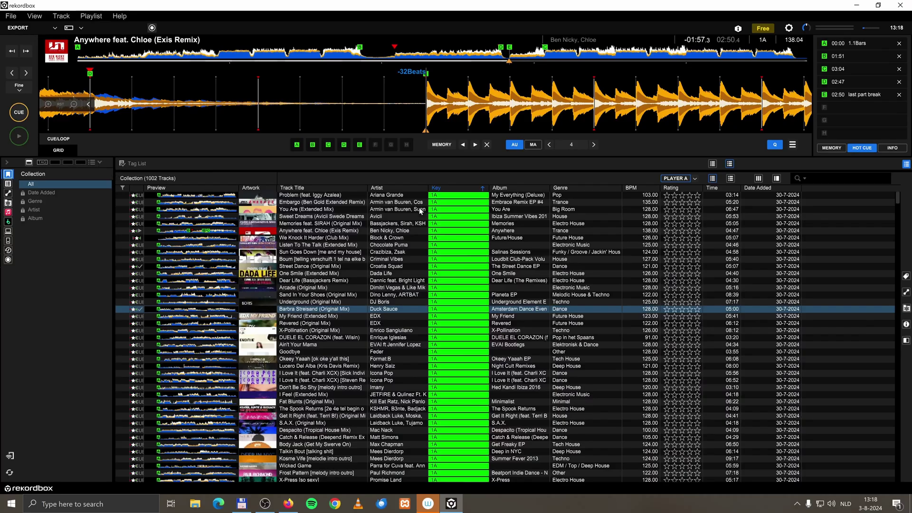
pyautogui.click(906, 164)
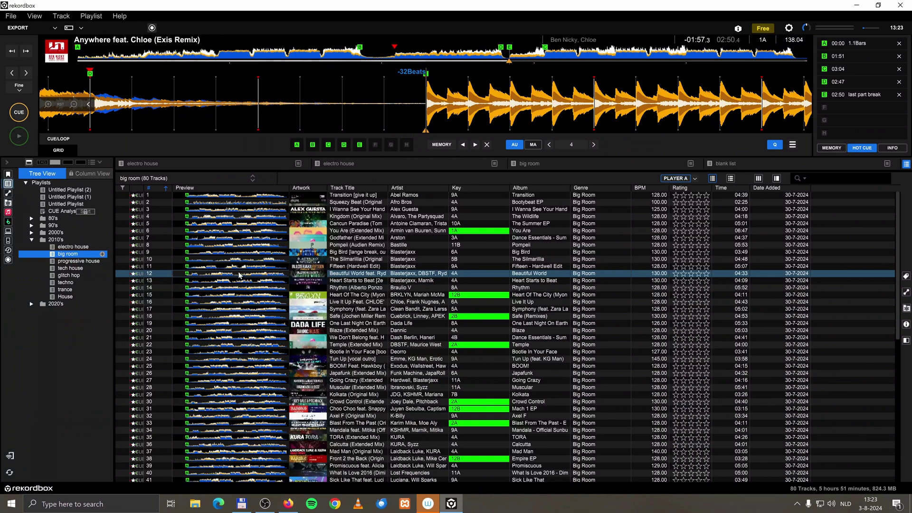
# - Drag Beautiful World into a new playlist and rename it 'new playlistie'
pyautogui.moveTo(335, 275); pyautogui.dragTo(741, 164)
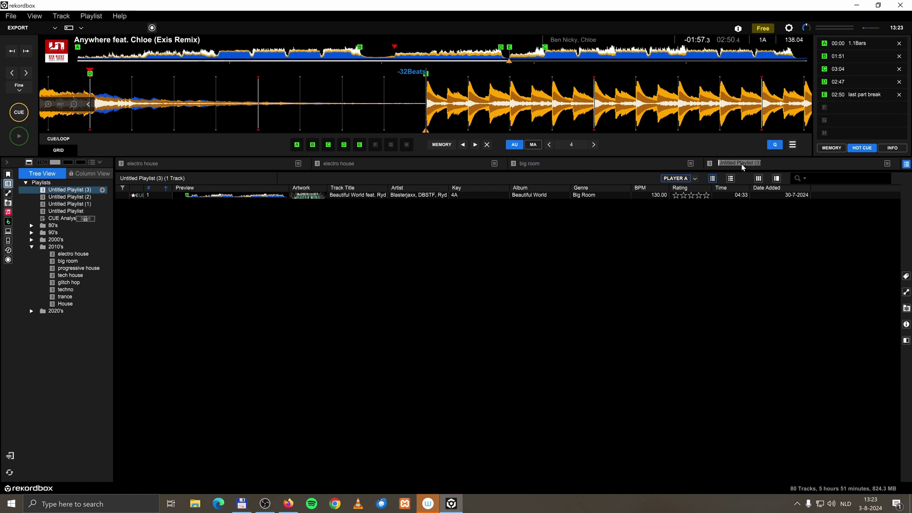
pyautogui.write('new pla')
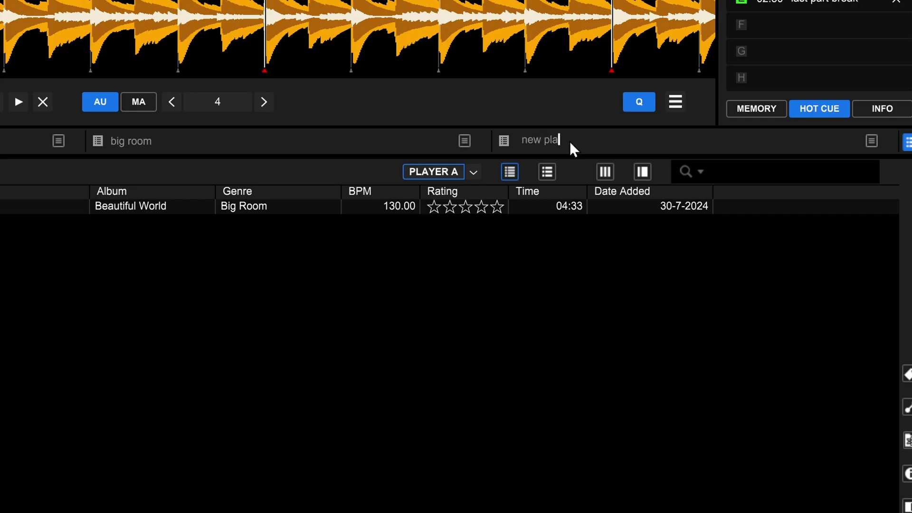
pyautogui.write('ylistie')
pyautogui.press('Return')
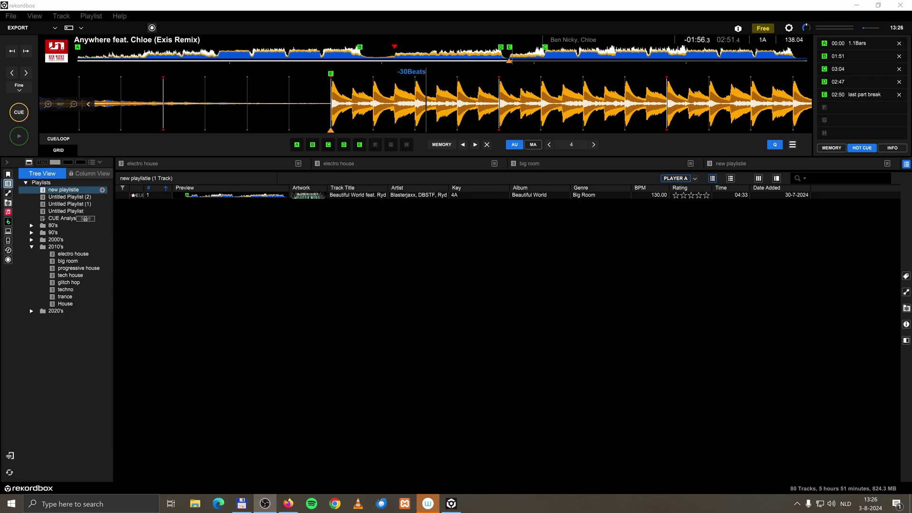
# - Open Untitled Playlist (1) and view the context options for Dear Life (Bassjackers Remix)
pyautogui.click(794, 146)
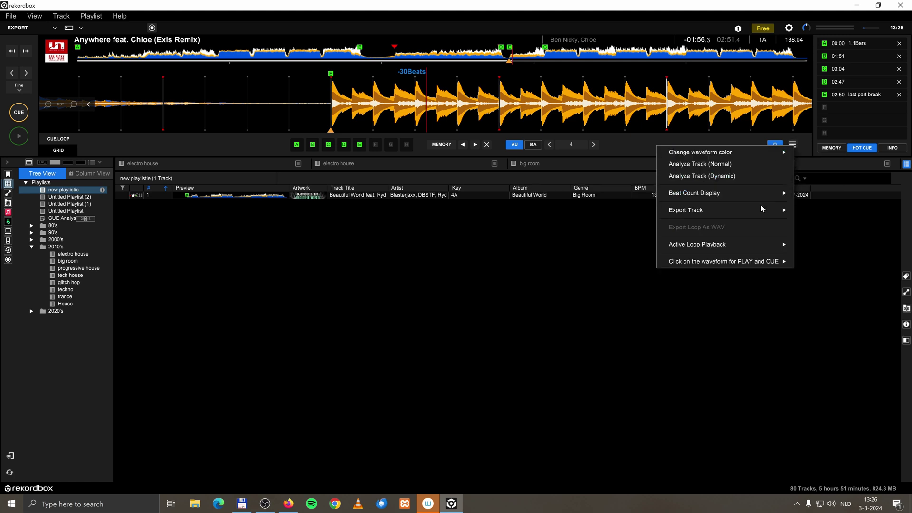
pyautogui.moveTo(761, 214)
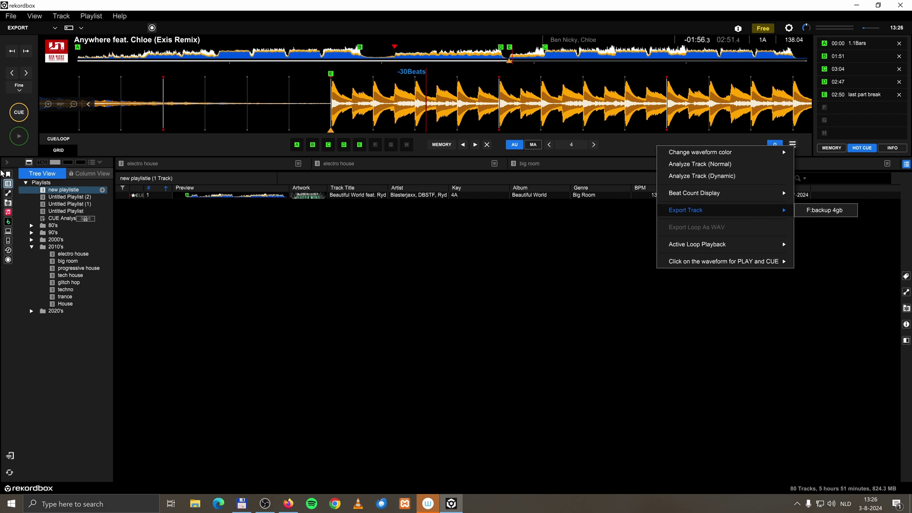
pyautogui.click(53, 207)
pyautogui.rightClick(54, 213)
pyautogui.press('Escape')
pyautogui.rightClick(189, 196)
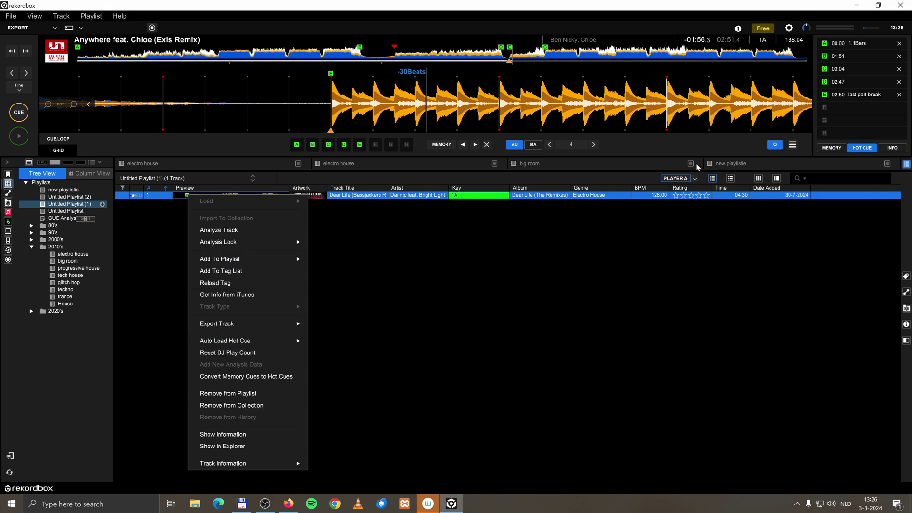
# - Set 'Click on the waveform for PLAY and CUE' to Off, then check the available program modes
pyautogui.click(792, 145)
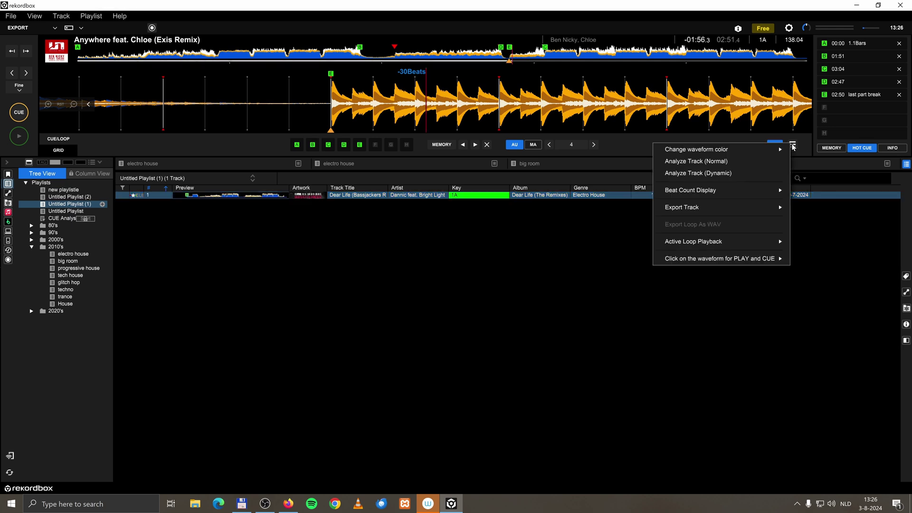
pyautogui.click(664, 116)
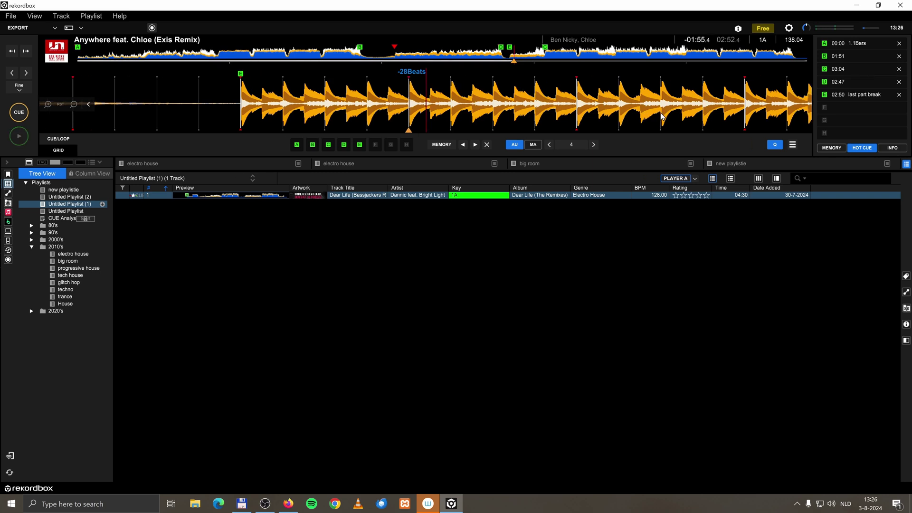
pyautogui.click(793, 144)
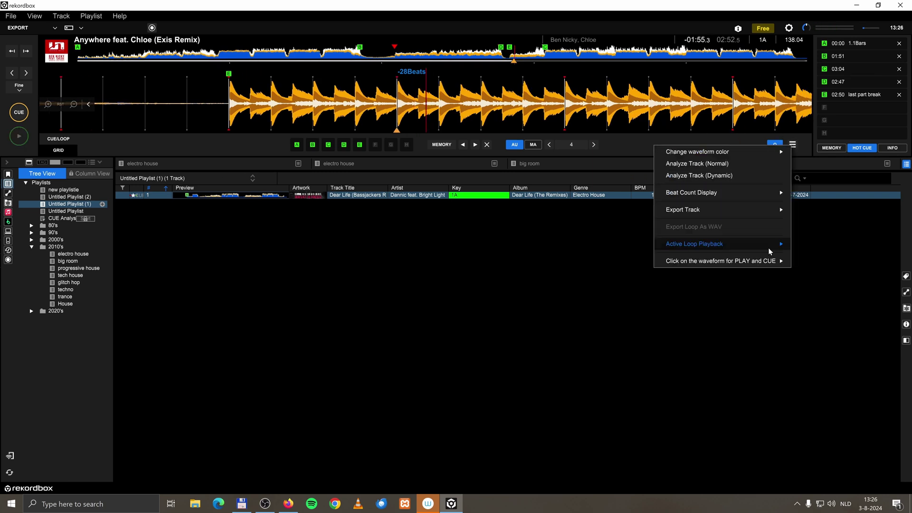
pyautogui.moveTo(753, 249)
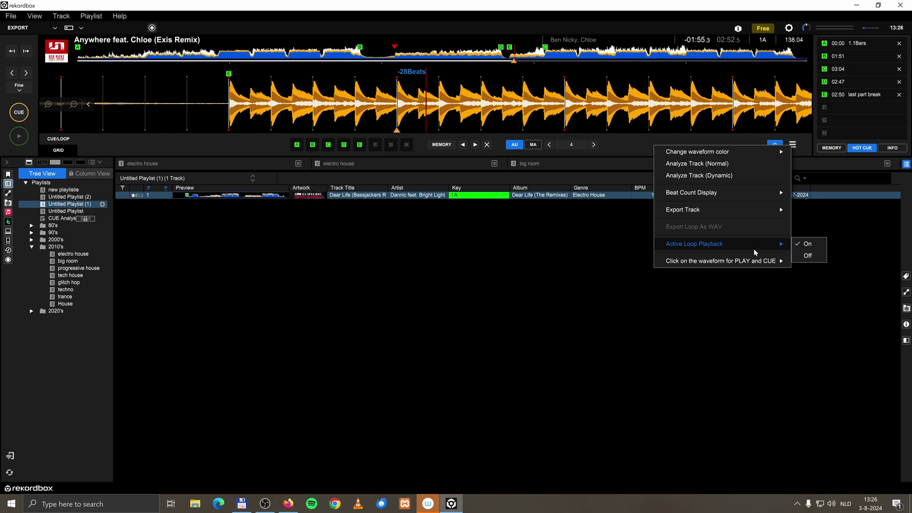
pyautogui.moveTo(773, 262)
pyautogui.click(807, 261)
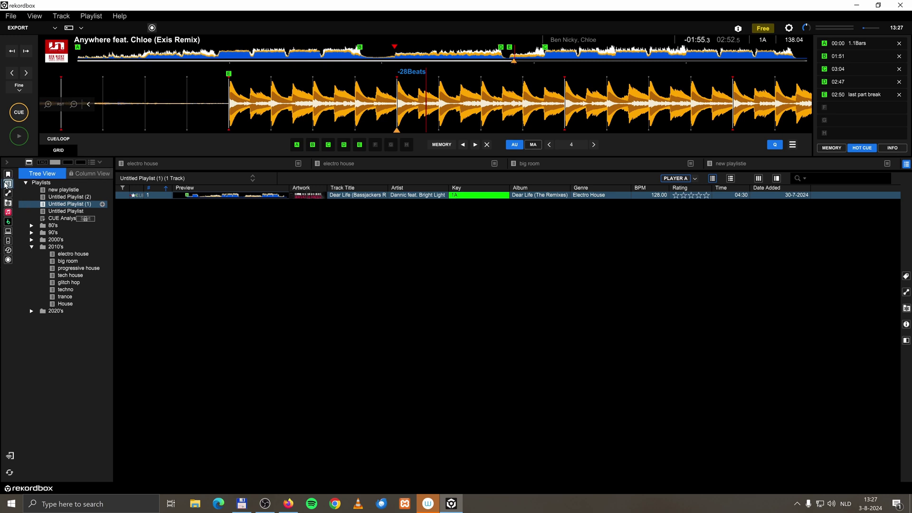
pyautogui.click(55, 27)
pyautogui.click(13, 18)
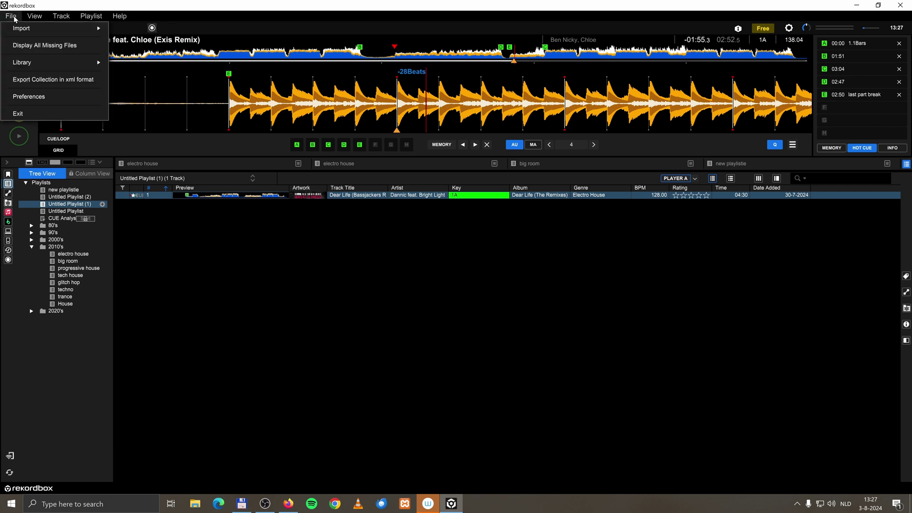
pyautogui.click(93, 17)
pyautogui.click(118, 16)
pyautogui.click(210, 17)
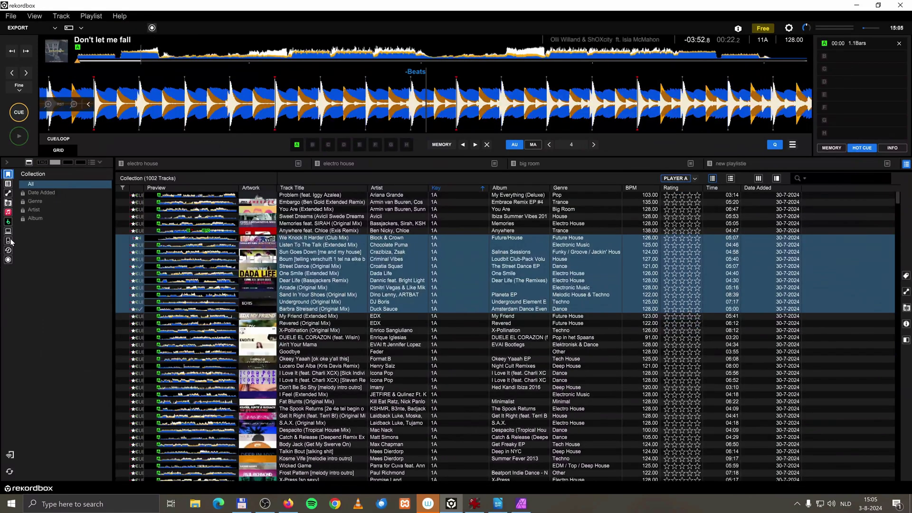
pyautogui.click(7, 205)
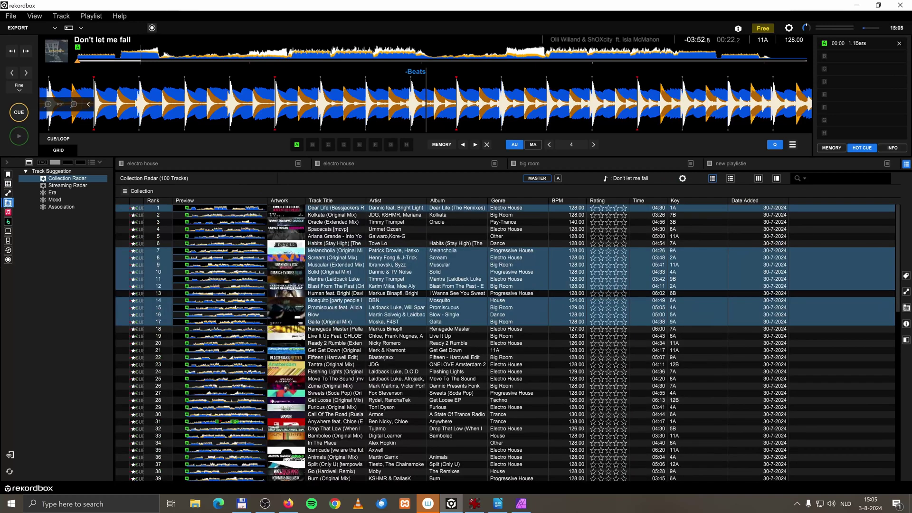
pyautogui.click(906, 308)
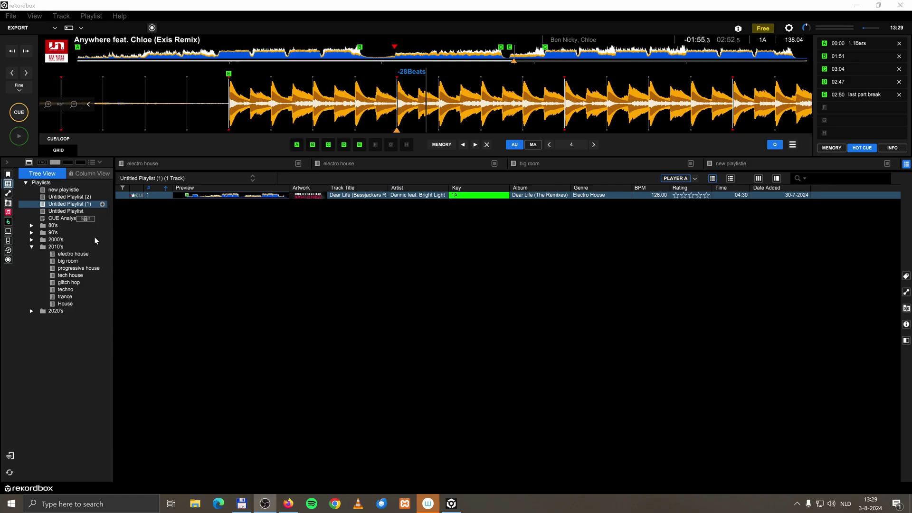
# - View the electro house and big room playlists, then show all Collection tracks
pyautogui.click(64, 254)
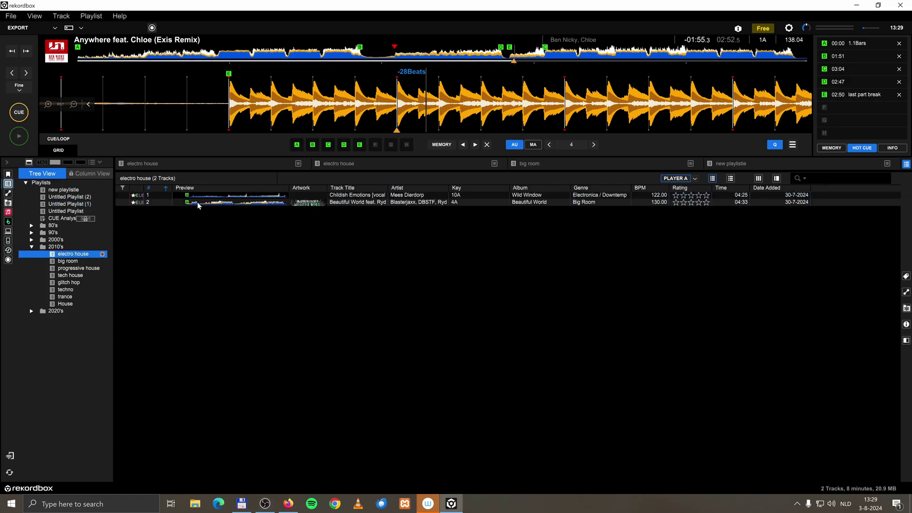
pyautogui.click(59, 262)
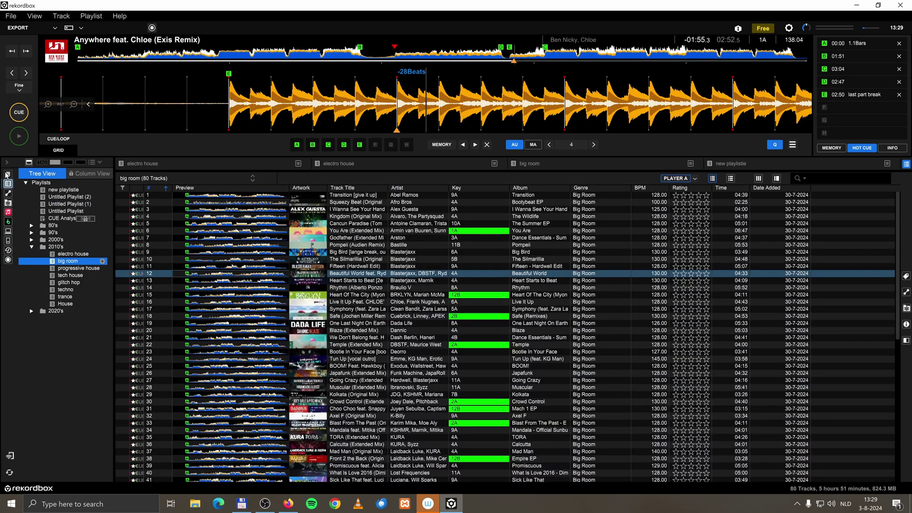
pyautogui.click(8, 174)
pyautogui.click(42, 185)
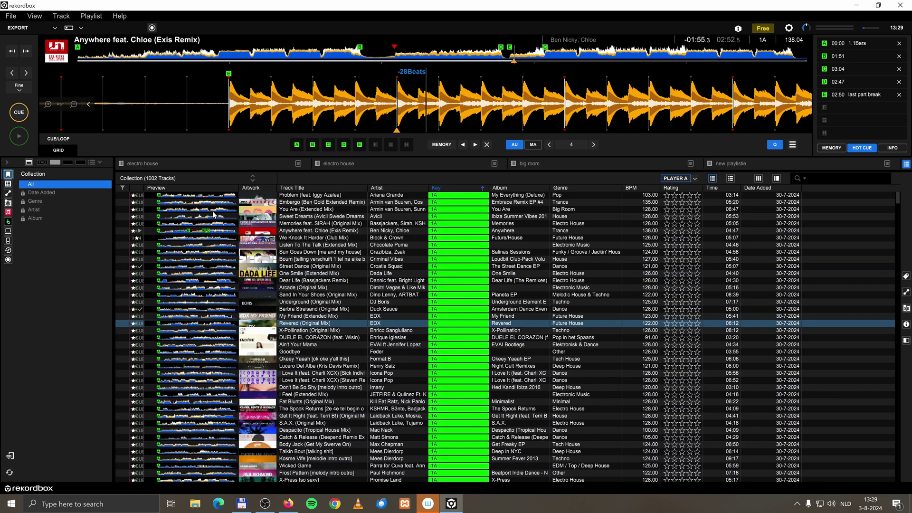
# - Pick several tracks, then open the Revered track's Add To Playlist options without adding
pyautogui.click(315, 261)
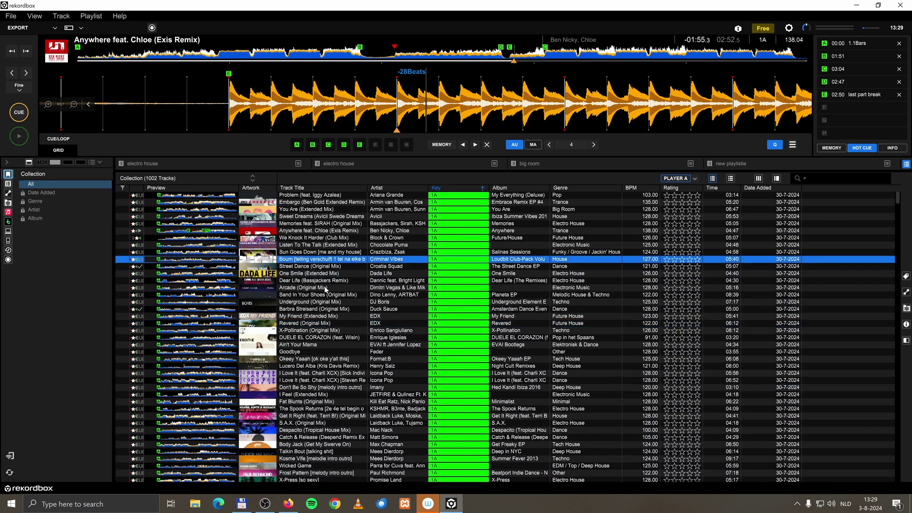
pyautogui.click(326, 294)
pyautogui.click(333, 337)
pyautogui.click(328, 231)
pyautogui.click(334, 330)
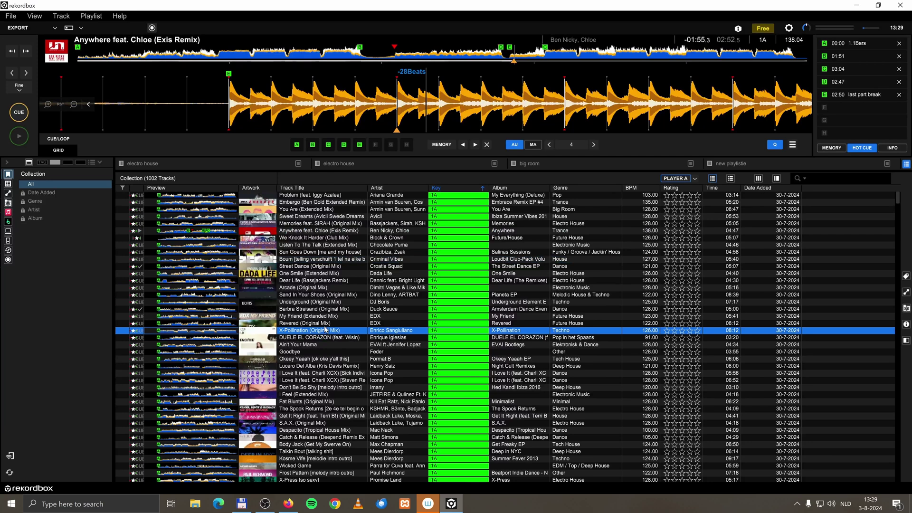
pyautogui.rightClick(329, 324)
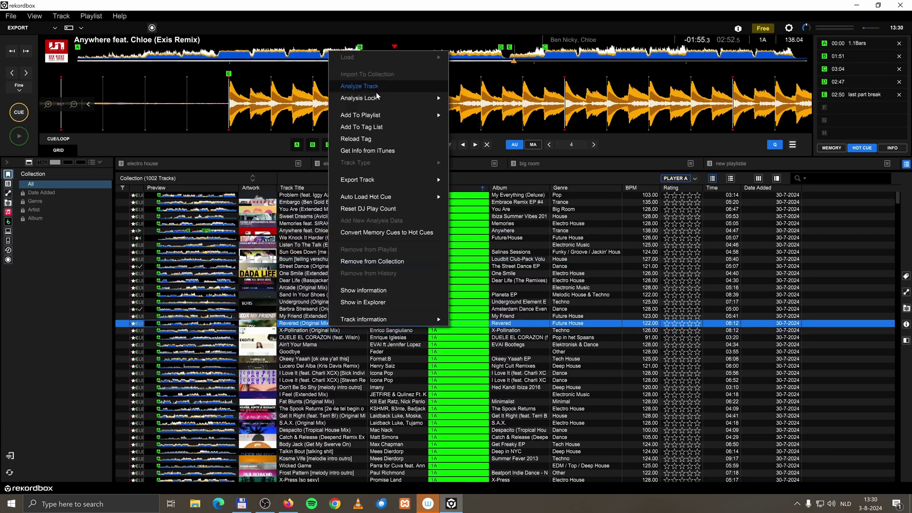
pyautogui.moveTo(389, 117)
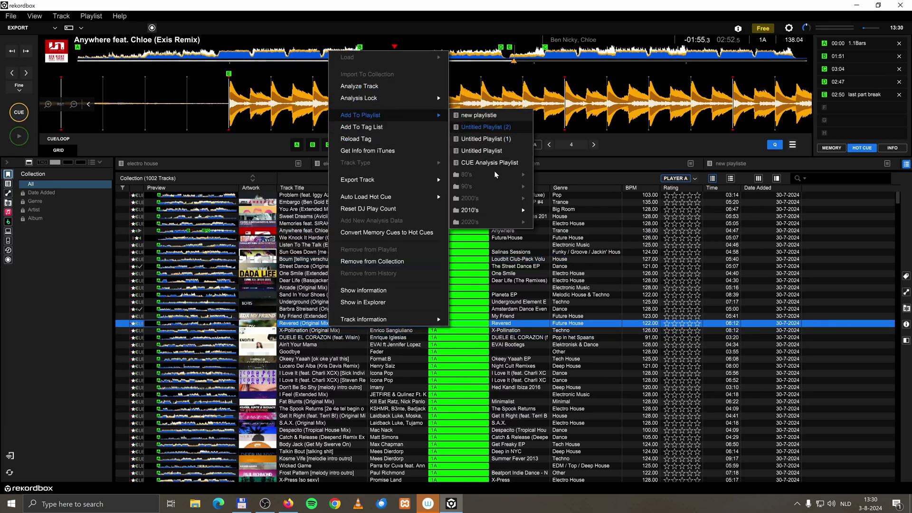
pyautogui.click(289, 329)
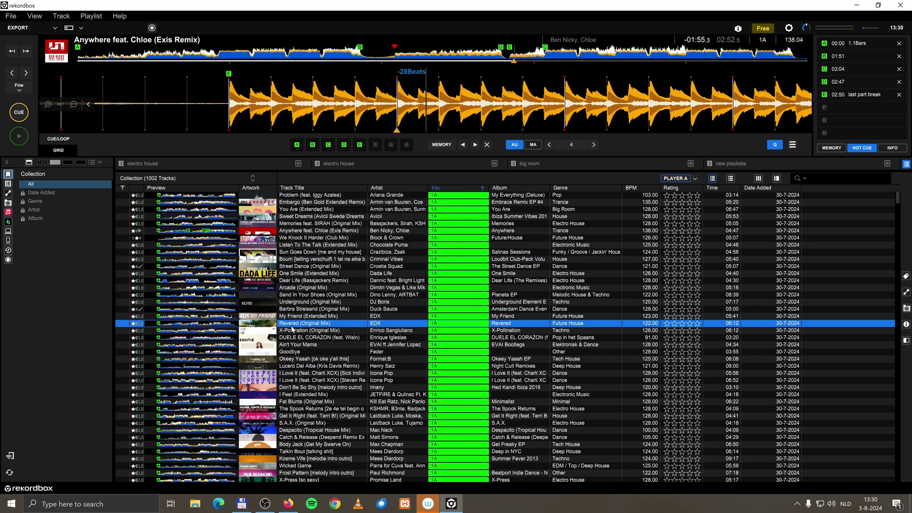
# - Shift-select 11 tracks from Barbra Streisand to We Knock It Harder and drag them
pyautogui.click(313, 311)
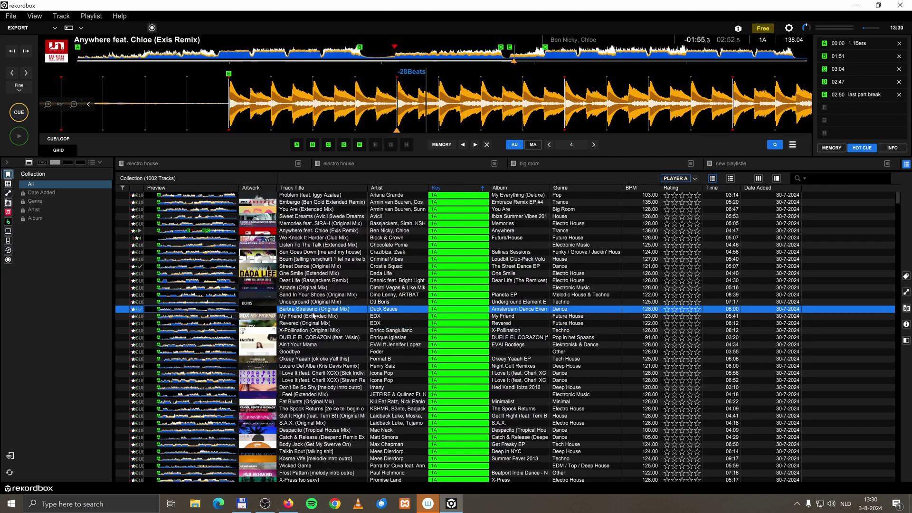
pyautogui.keyDown('shift'); pyautogui.click(297, 274); pyautogui.keyUp('shift')
pyautogui.keyDown('shift'); pyautogui.click(314, 238); pyautogui.keyUp('shift')
pyautogui.moveTo(317, 266); pyautogui.dragTo(302, 286)
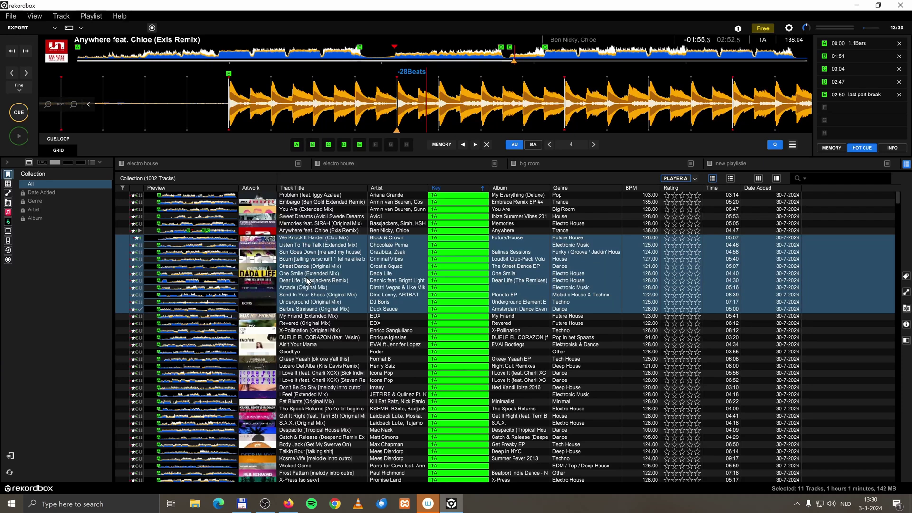
# - Show Playlists in a horizontal lower sub-browser and drag the selected tracks onto new playlistie
pyautogui.click(29, 163)
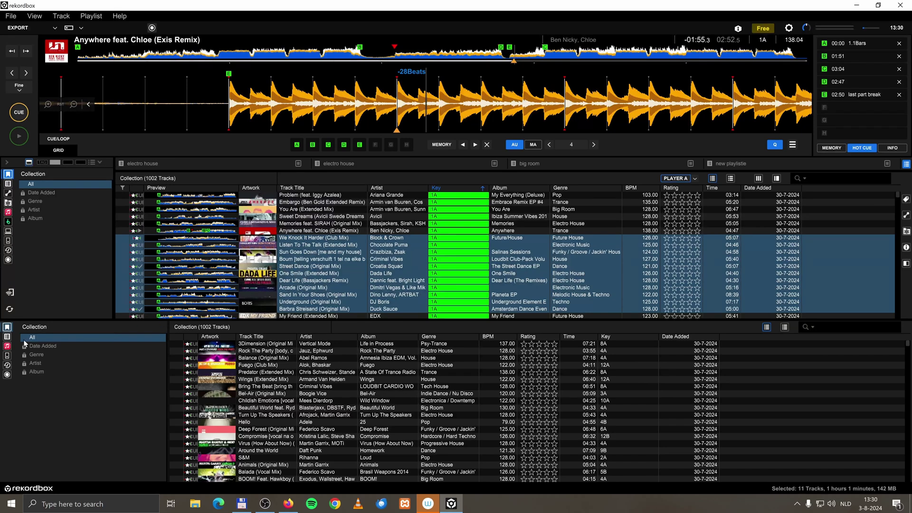
pyautogui.click(7, 337)
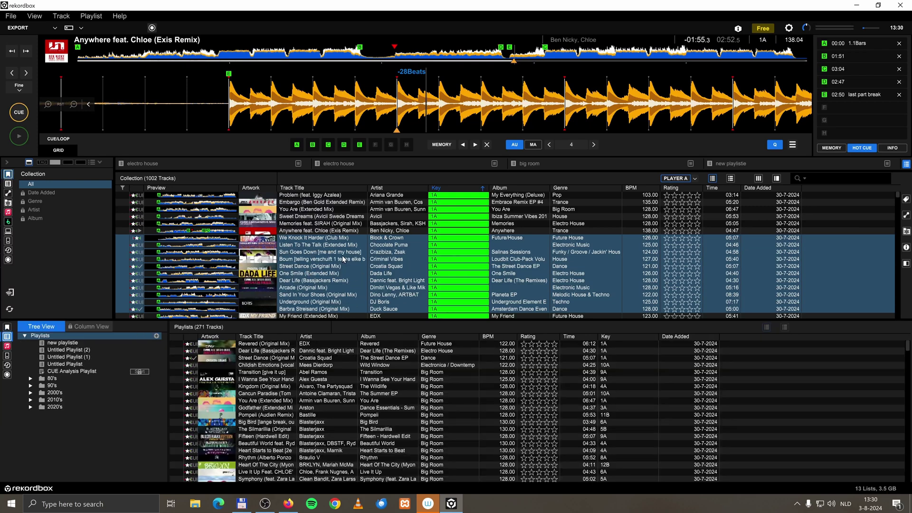
pyautogui.moveTo(341, 253); pyautogui.dragTo(87, 348)
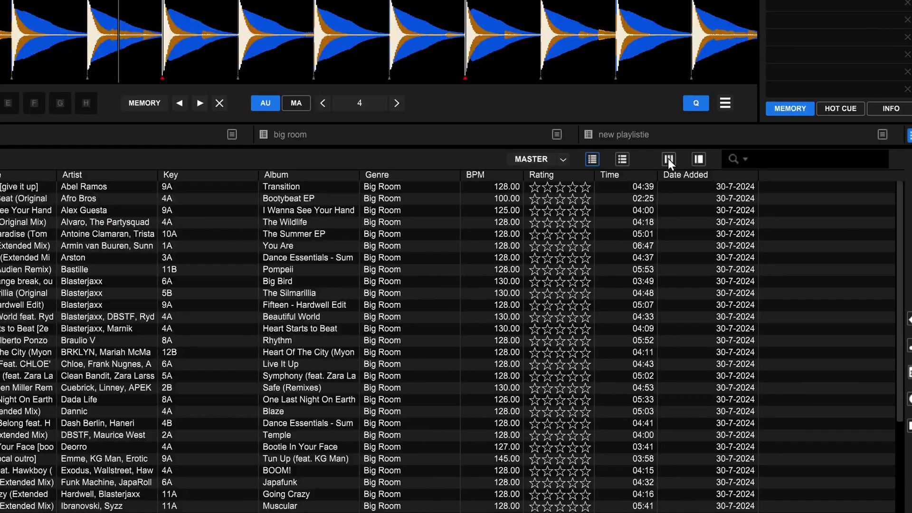
pyautogui.click(669, 160)
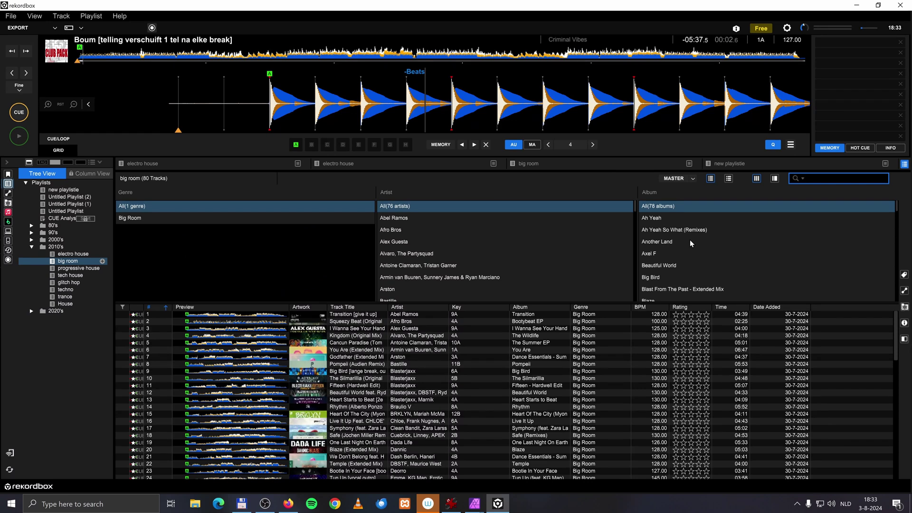
pyautogui.click(546, 254)
pyautogui.click(494, 209)
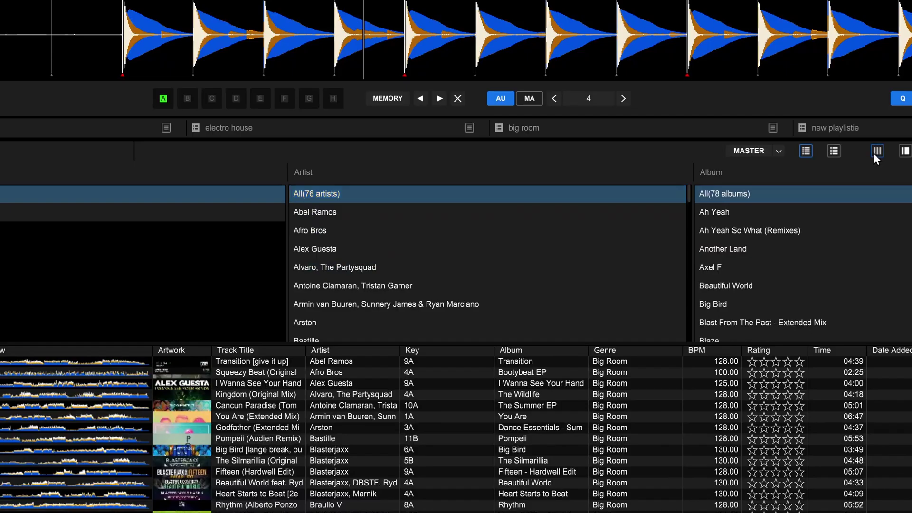
pyautogui.click(757, 178)
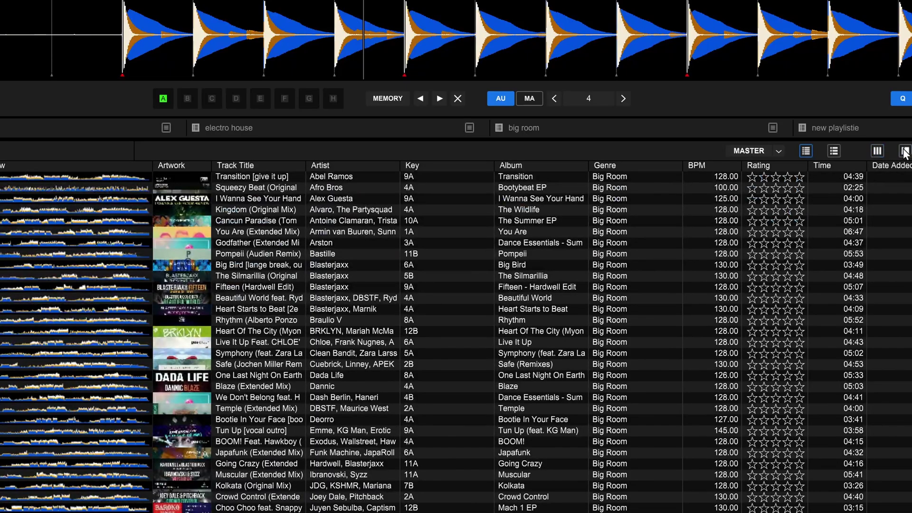
pyautogui.click(775, 178)
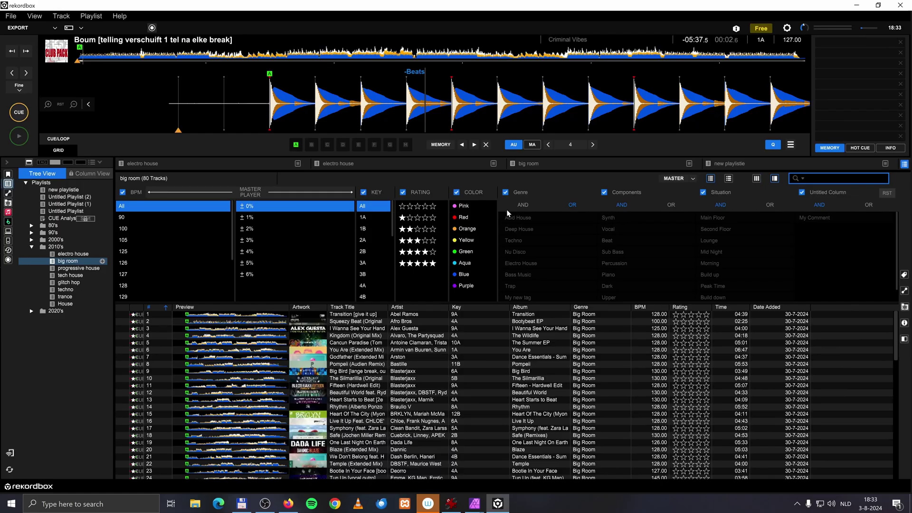
pyautogui.click(506, 193)
pyautogui.click(506, 193)
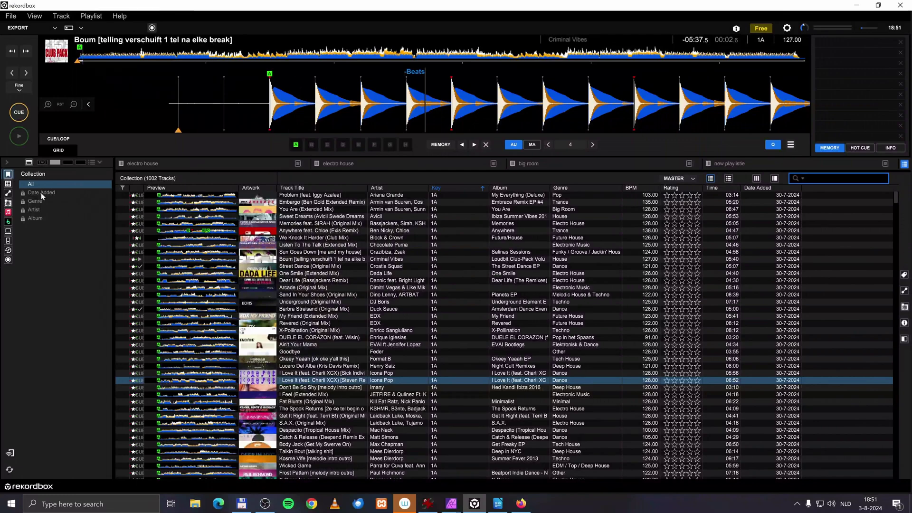
# - Open the Matching related-tracks panel beside the Collection and briefly view its criteria settings
pyautogui.click(8, 193)
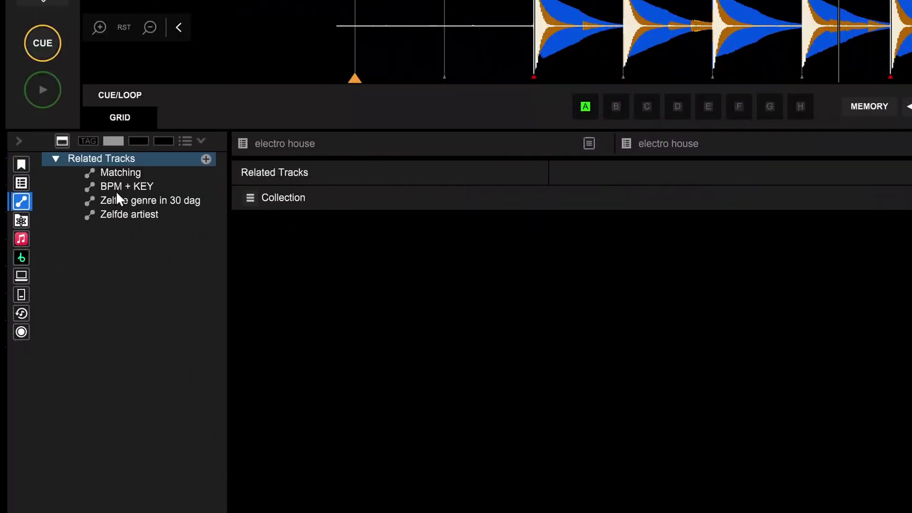
pyautogui.click(21, 164)
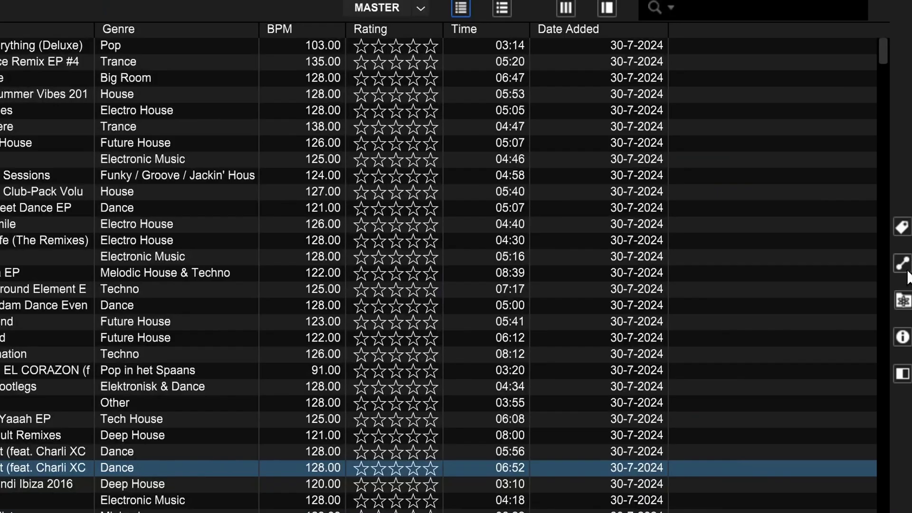
pyautogui.click(904, 266)
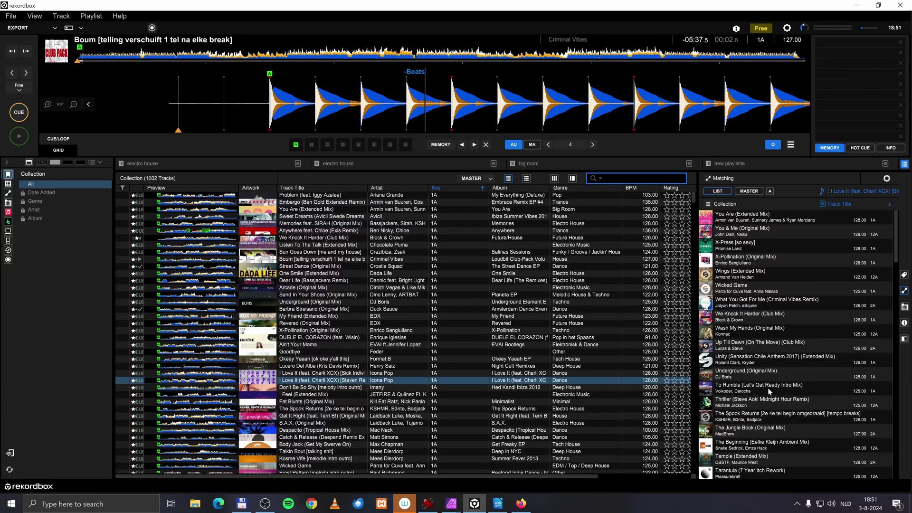
pyautogui.click(887, 179)
pyautogui.click(634, 90)
# - Open the Matching list under Related Tracks and open its criteria settings
pyautogui.click(8, 193)
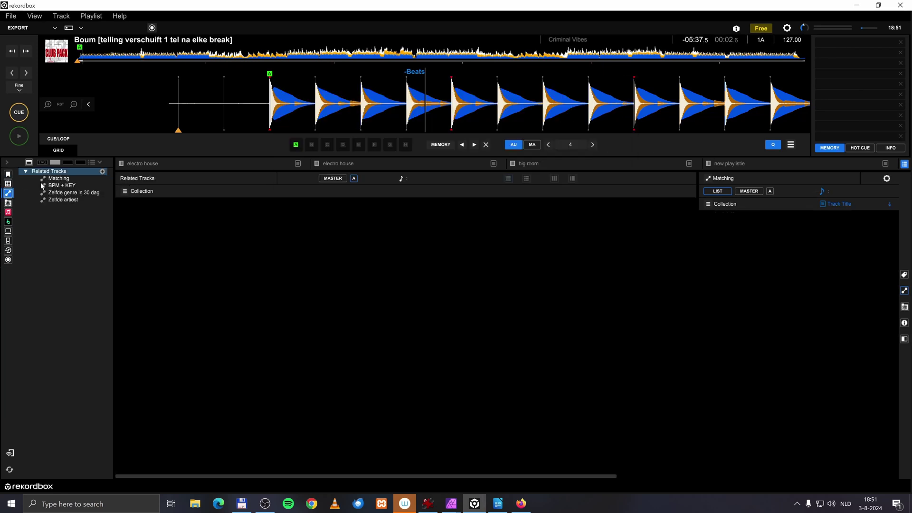
pyautogui.click(64, 179)
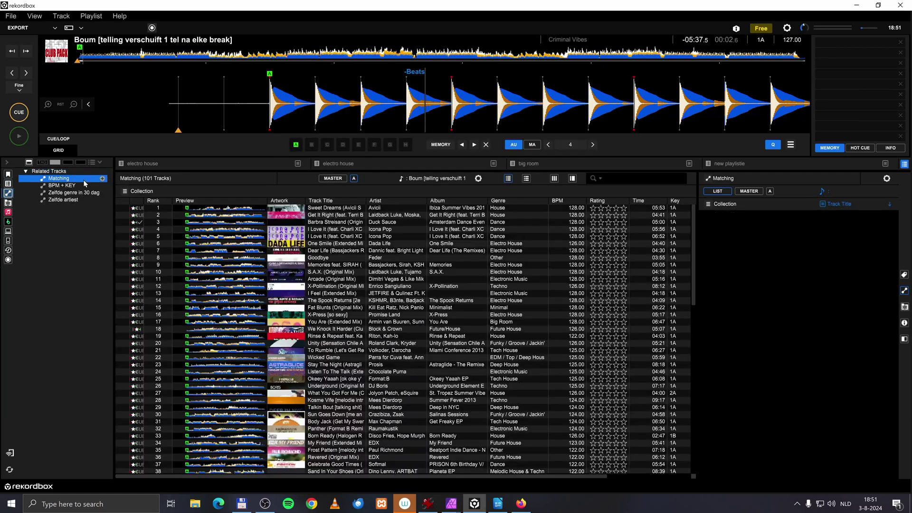
pyautogui.rightClick(85, 184)
pyautogui.click(120, 190)
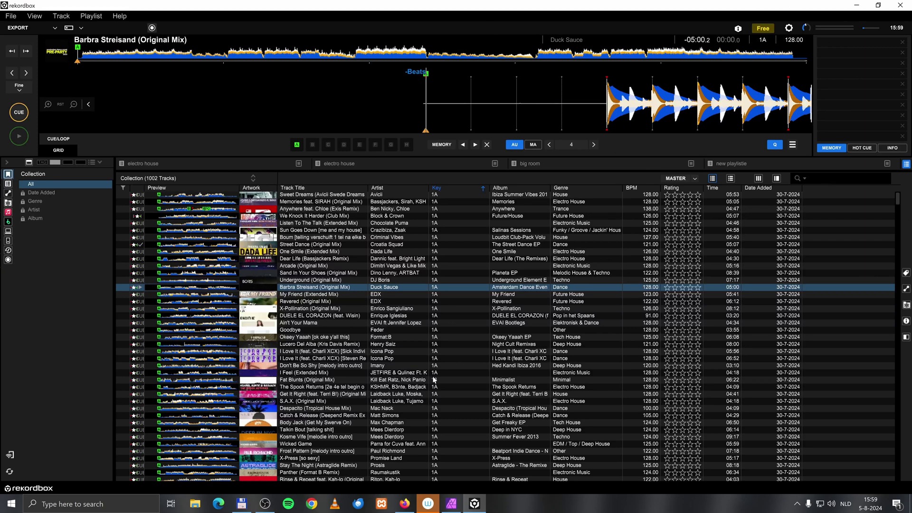
# - Switch to the 2 Deck Horizontal layout and drag My Friend (Extended Mix) onto deck 2
pyautogui.click(71, 28)
pyautogui.click(90, 50)
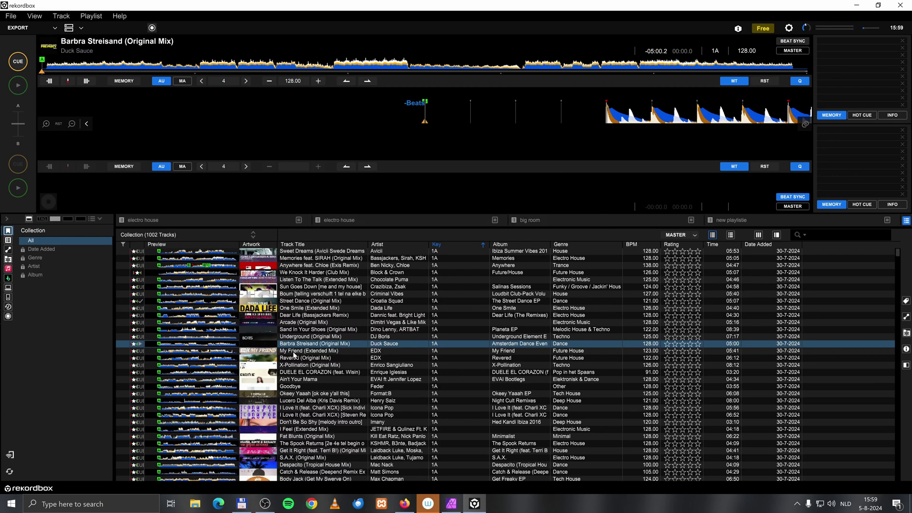
pyautogui.click(293, 352)
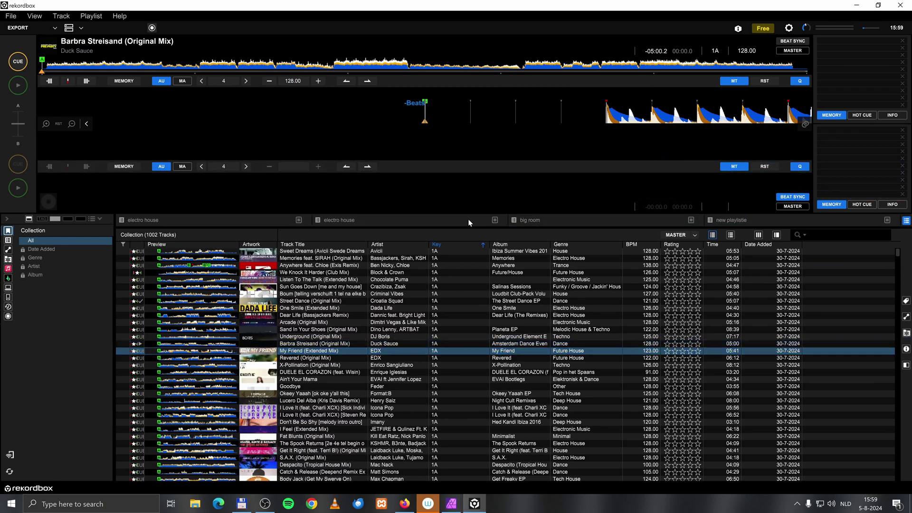
pyautogui.moveTo(352, 351); pyautogui.dragTo(689, 141)
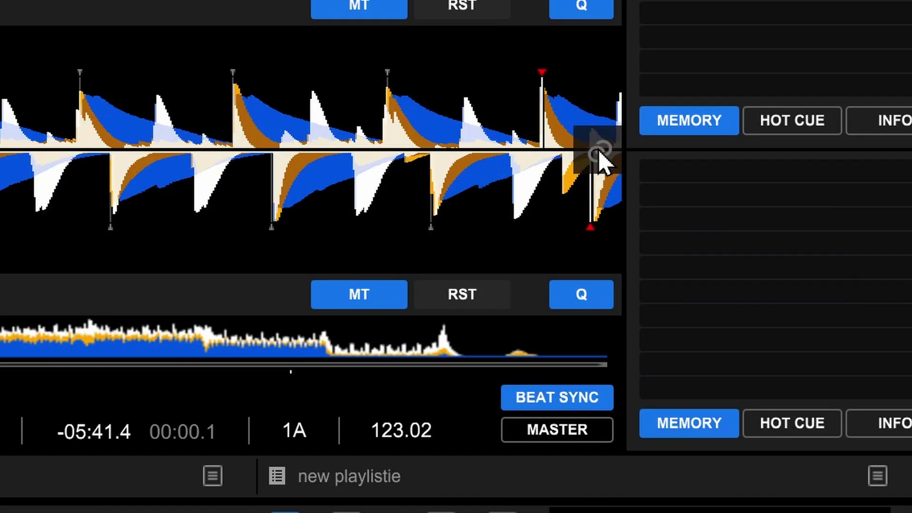
pyautogui.moveTo(805, 124)
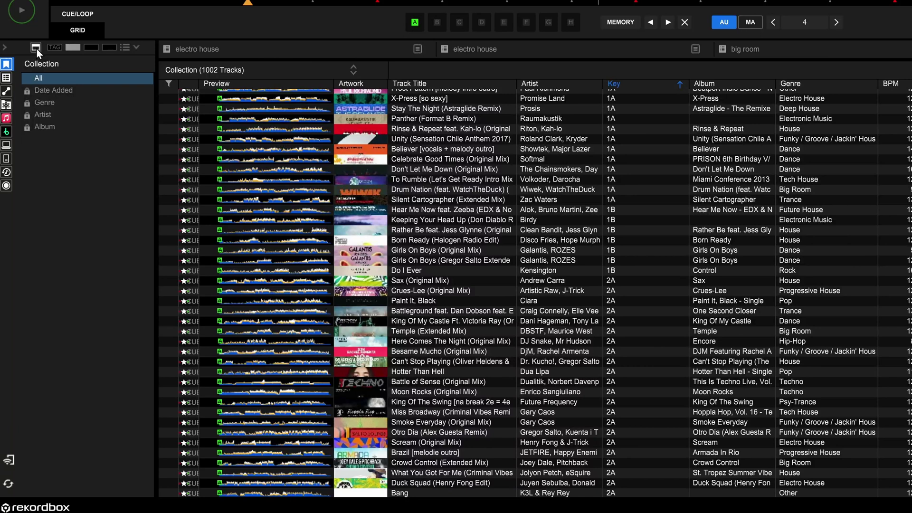
# - Toggle the lower sub-browser on and off, then open a side-panel browser beside the list
pyautogui.click(35, 47)
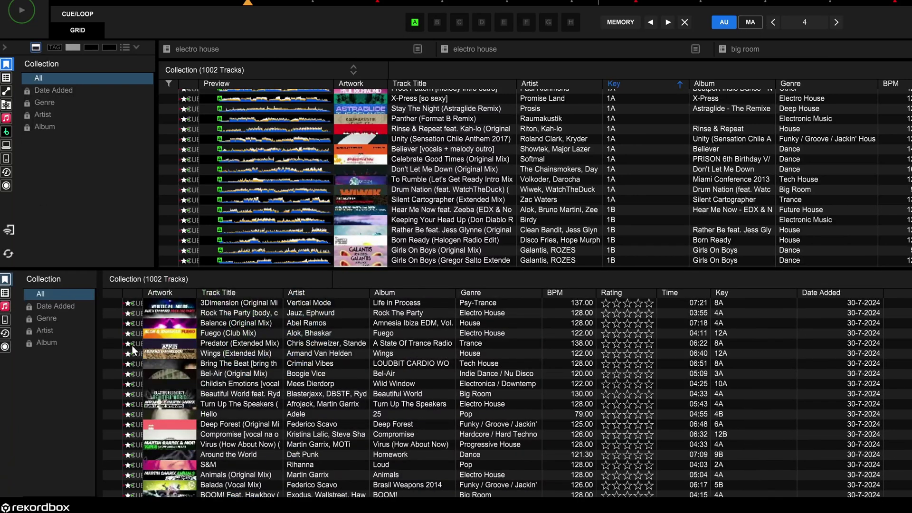
pyautogui.click(36, 47)
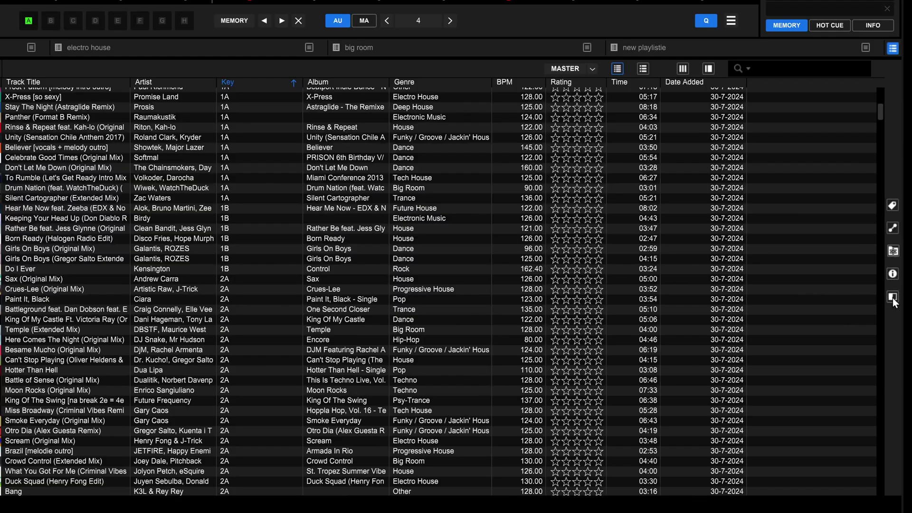
pyautogui.click(894, 302)
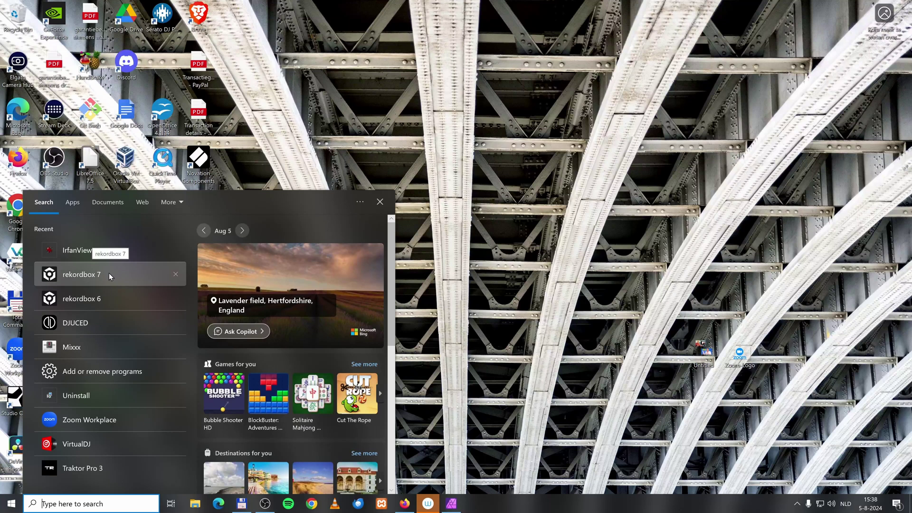
# - Launch rekordbox 7 and run the 7.0.2 installer through licence agreement, setup and finish
pyautogui.click(110, 274)
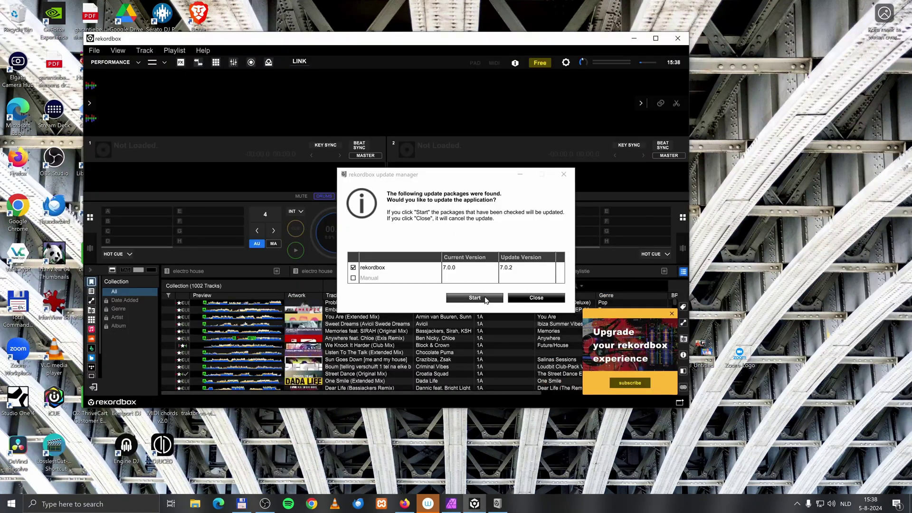
pyautogui.click(484, 298)
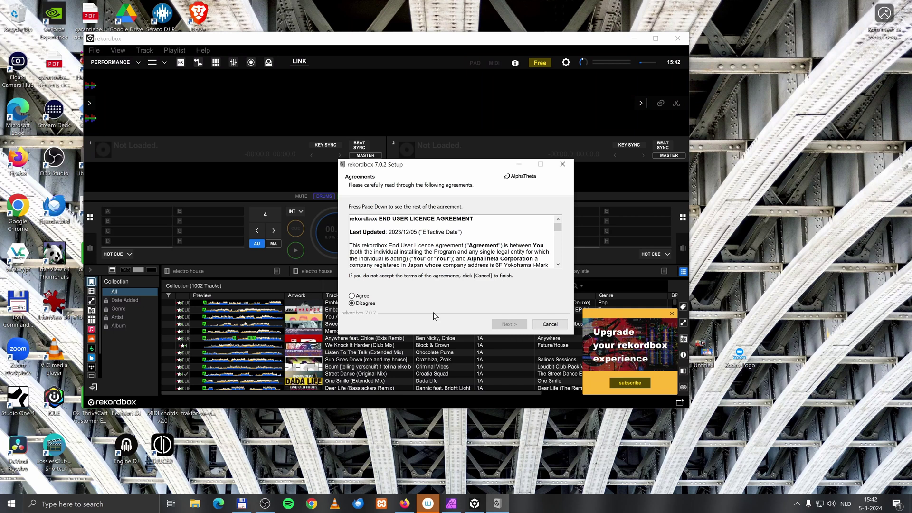
pyautogui.click(365, 296)
pyautogui.click(512, 325)
pyautogui.click(514, 326)
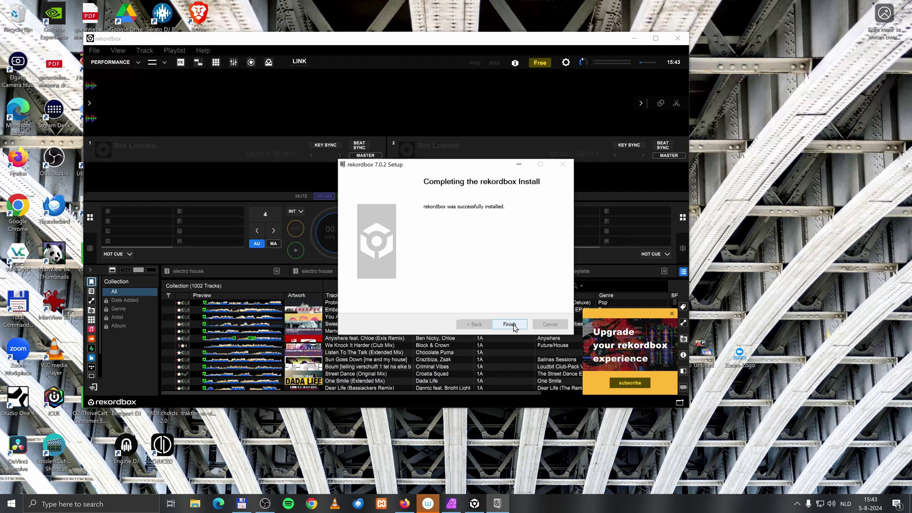
pyautogui.click(513, 325)
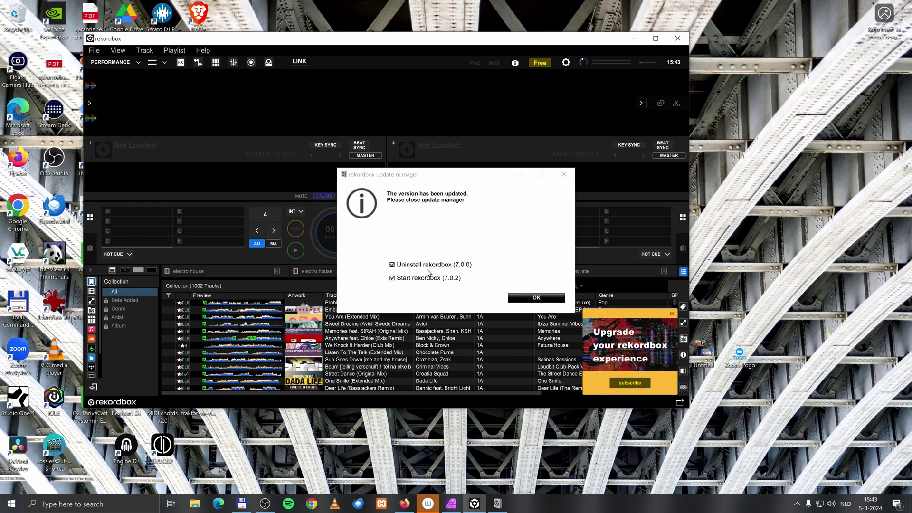
pyautogui.click(524, 297)
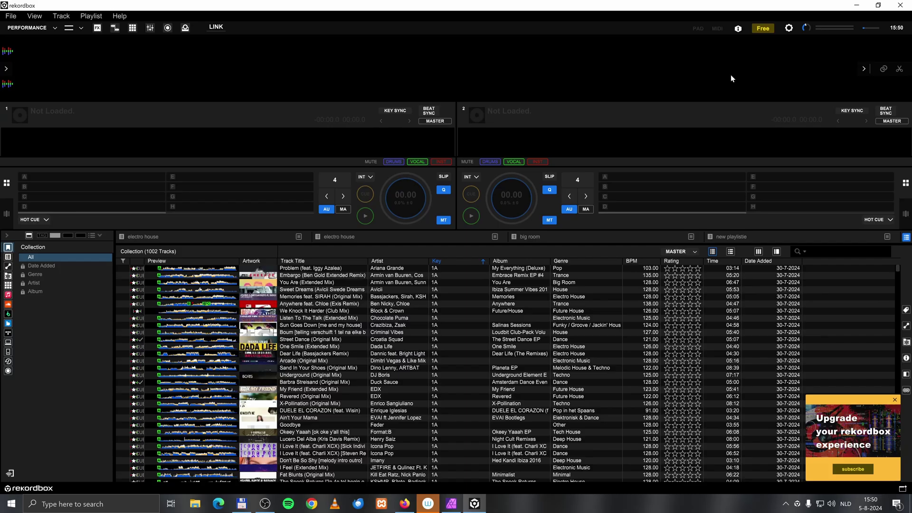
pyautogui.click(788, 29)
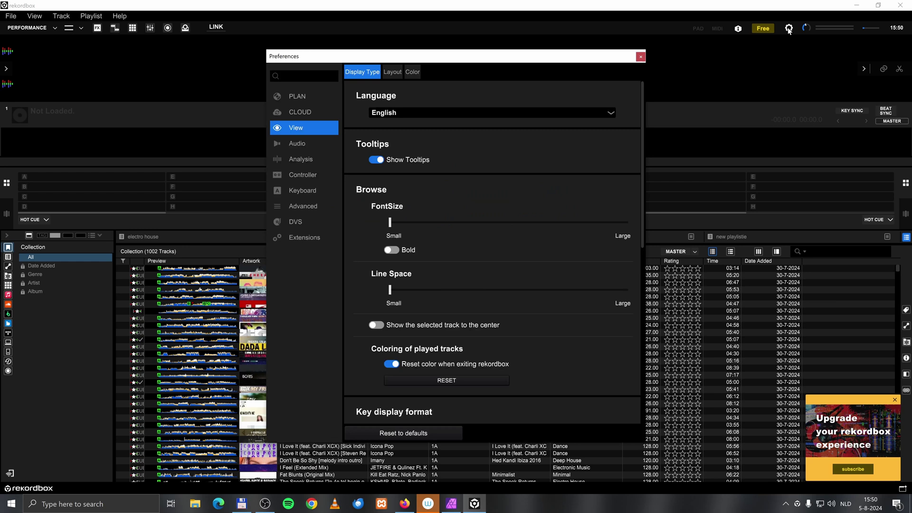
pyautogui.click(309, 144)
pyautogui.click(308, 158)
pyautogui.click(313, 174)
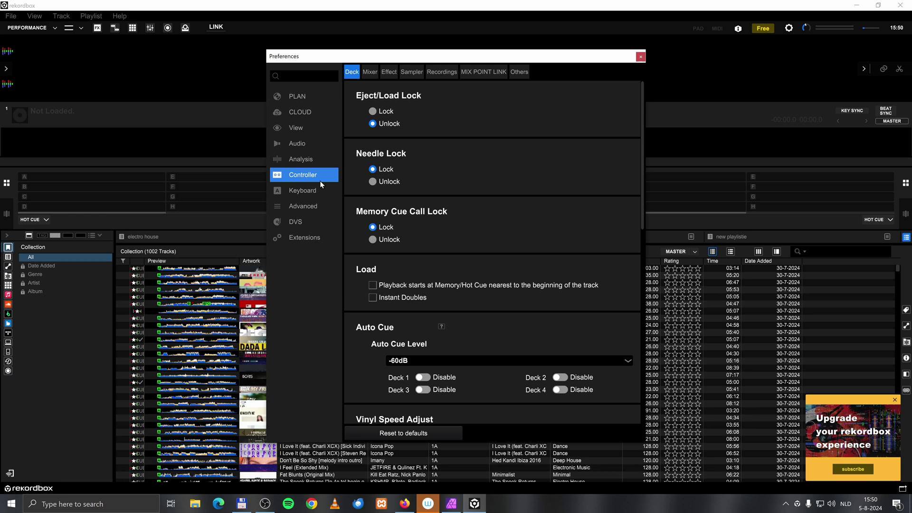
pyautogui.click(302, 220)
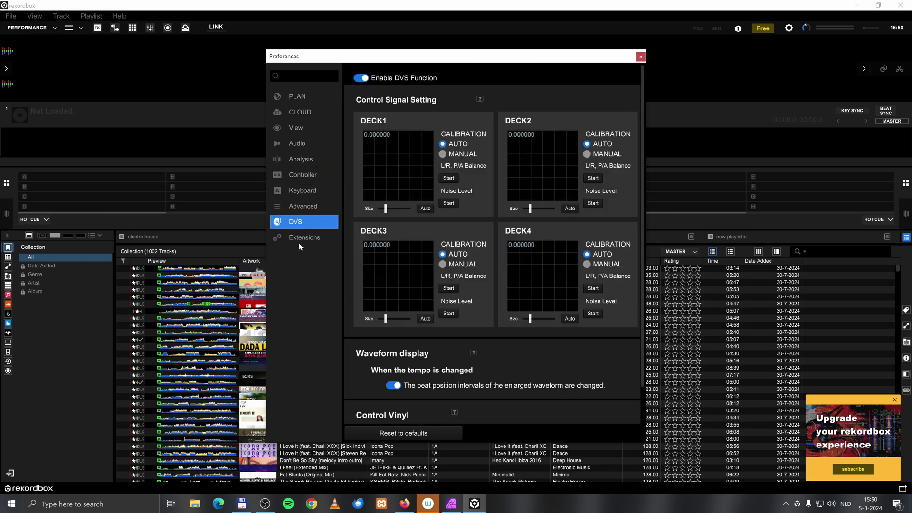
pyautogui.click(300, 243)
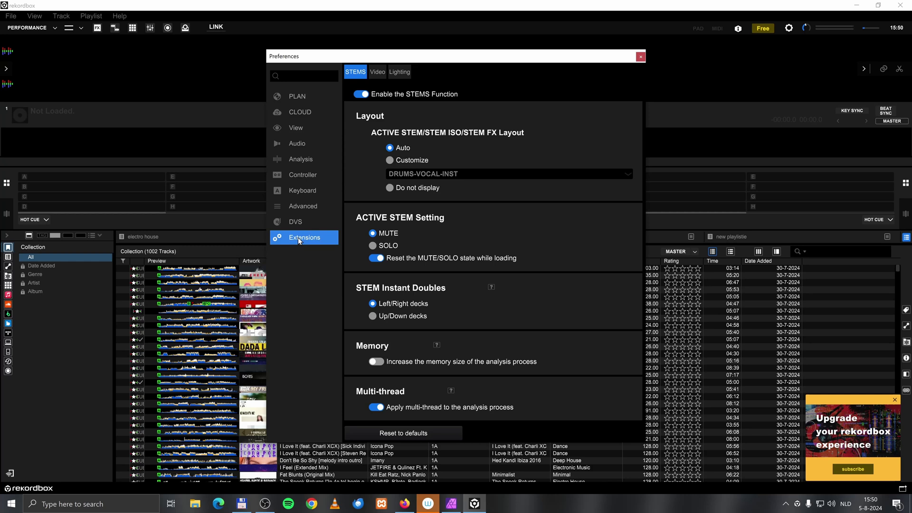
pyautogui.click(299, 221)
pyautogui.click(296, 206)
pyautogui.click(302, 159)
pyautogui.click(308, 113)
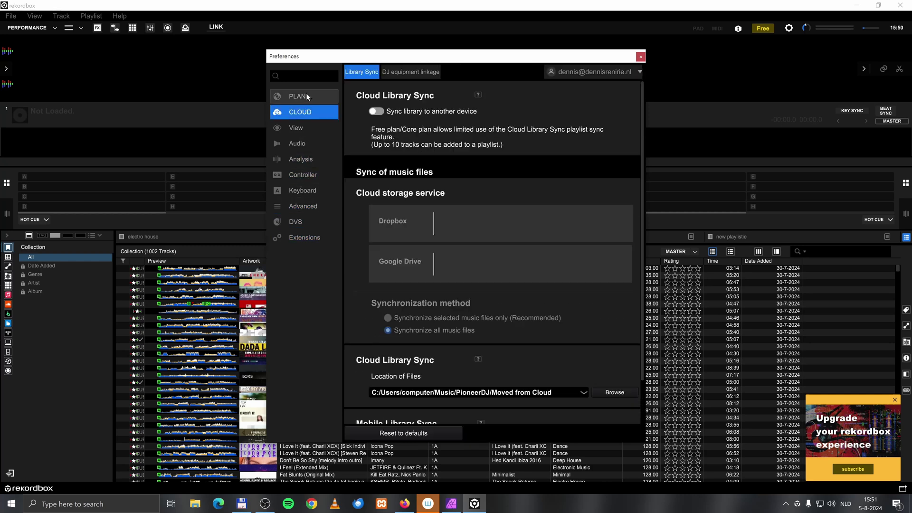
pyautogui.click(297, 96)
pyautogui.click(641, 57)
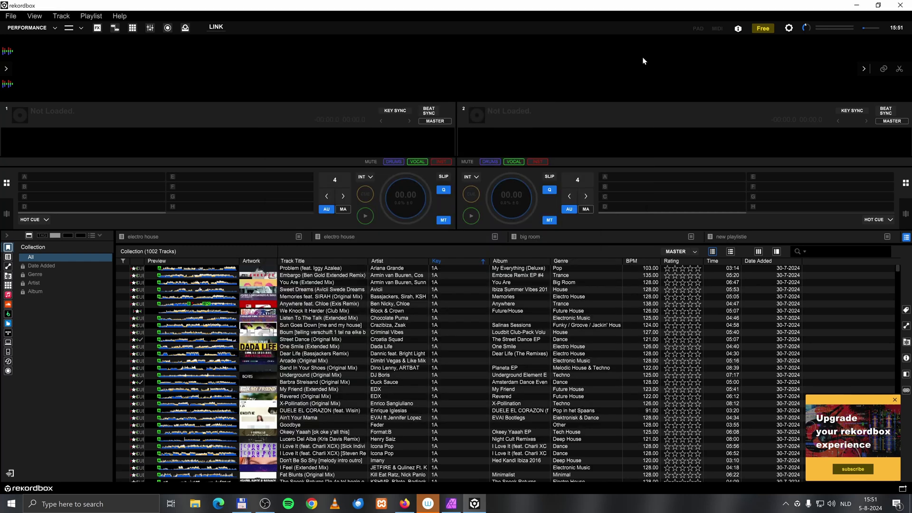
# - Switch rekordbox to EXPORT mode and open Preferences
pyautogui.click(33, 28)
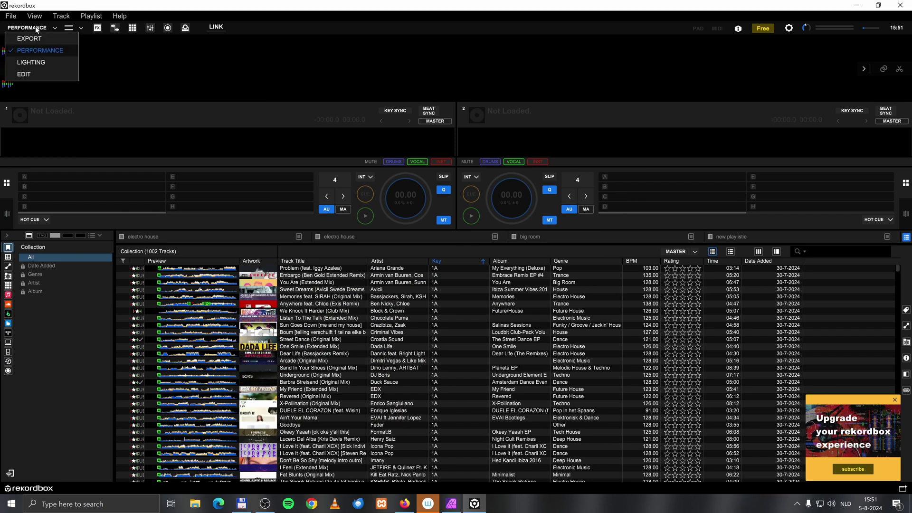
pyautogui.click(30, 39)
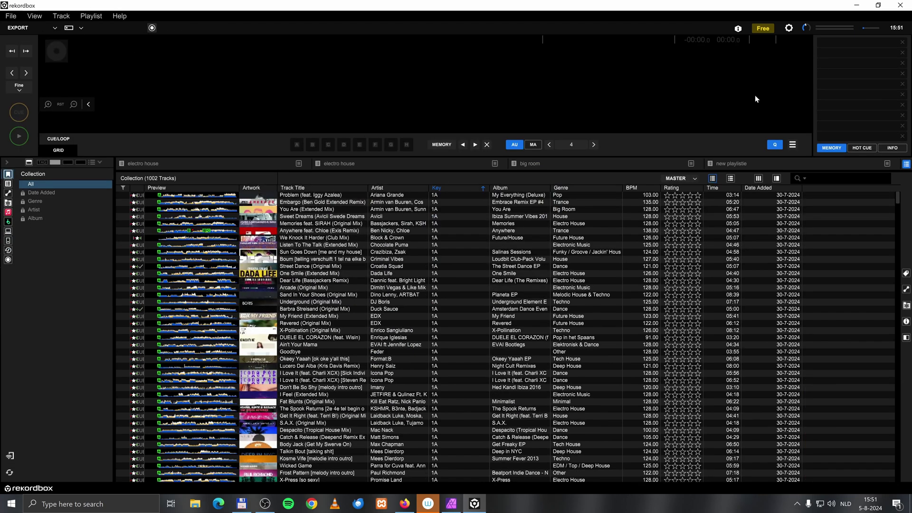
pyautogui.click(789, 28)
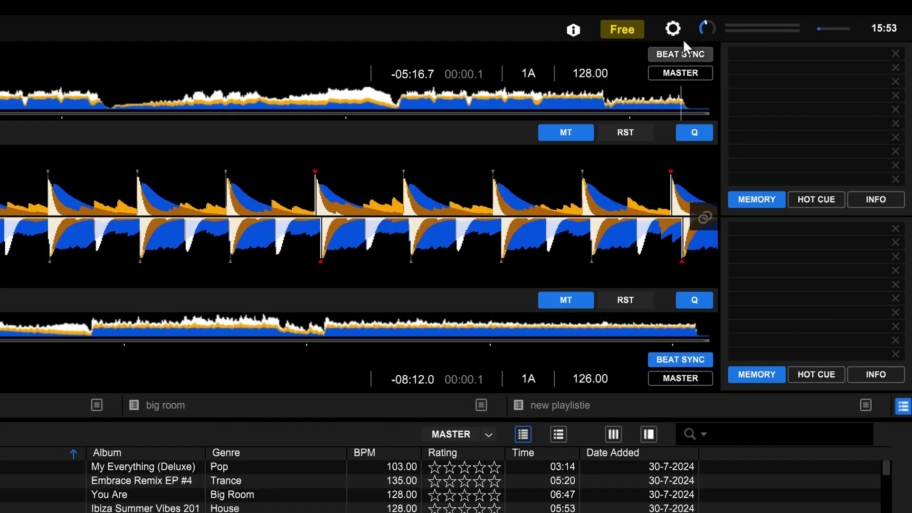
# - View the Player A, then Player B keyboard shortcuts in Preferences, then close Preferences
pyautogui.click(674, 29)
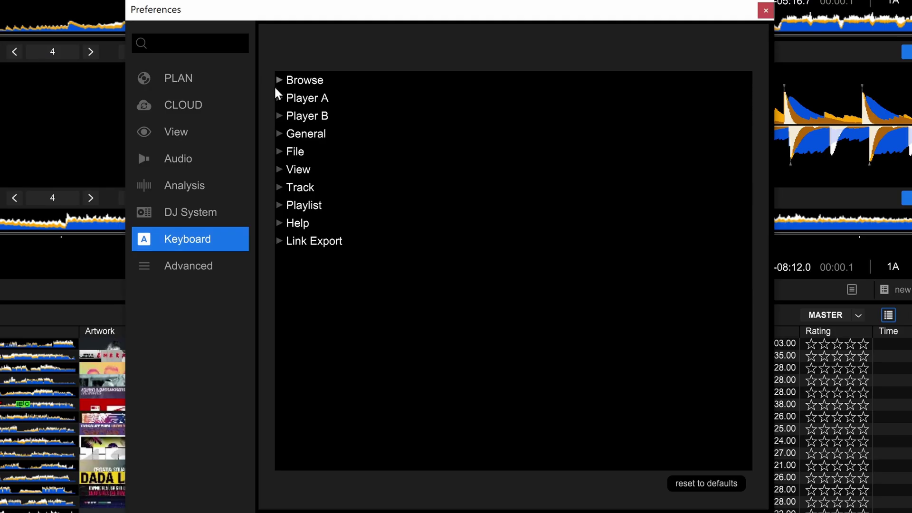
pyautogui.click(279, 99)
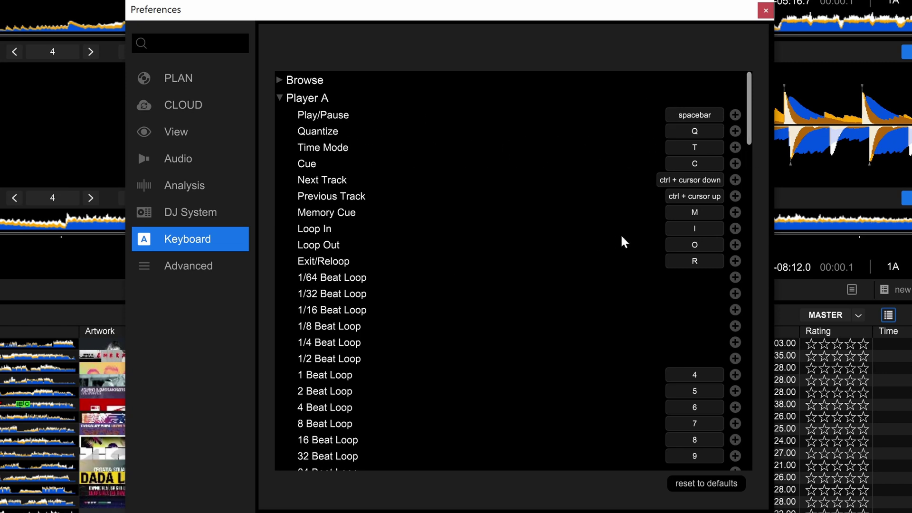
pyautogui.click(281, 97)
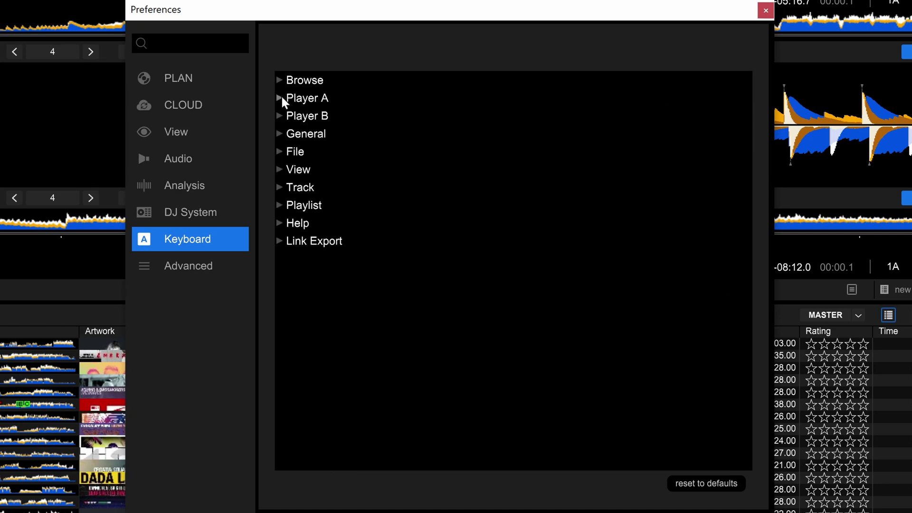
pyautogui.click(281, 118)
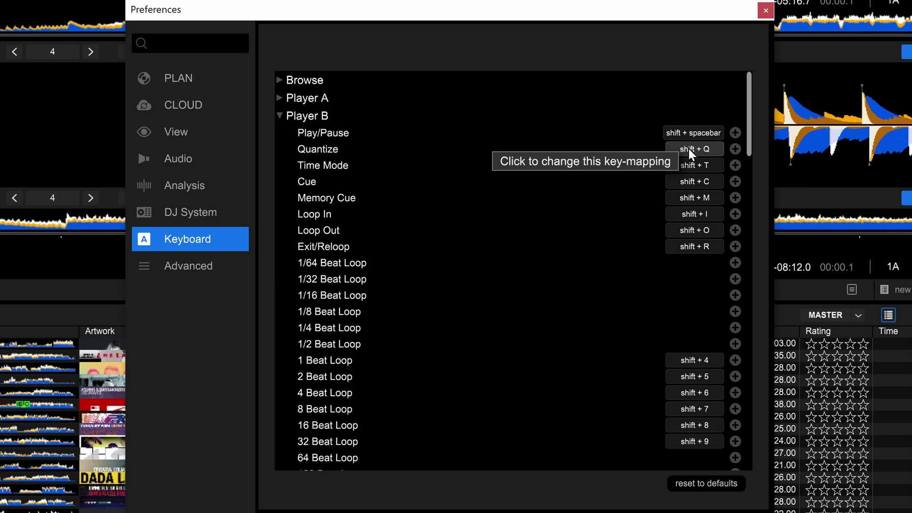
pyautogui.click(765, 10)
# - Switch to PERFORMANCE mode and view the Deck 1, then Deck 2 keyboard shortcuts
pyautogui.click(29, 24)
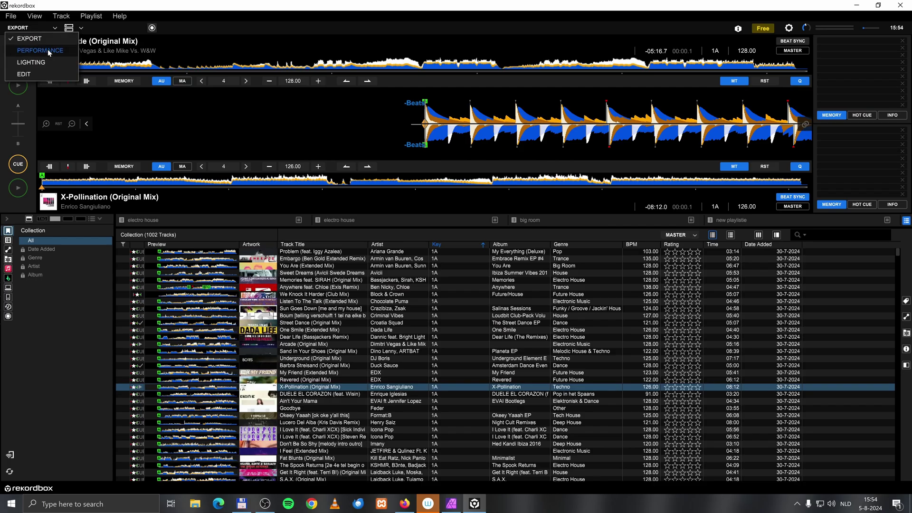
pyautogui.click(43, 39)
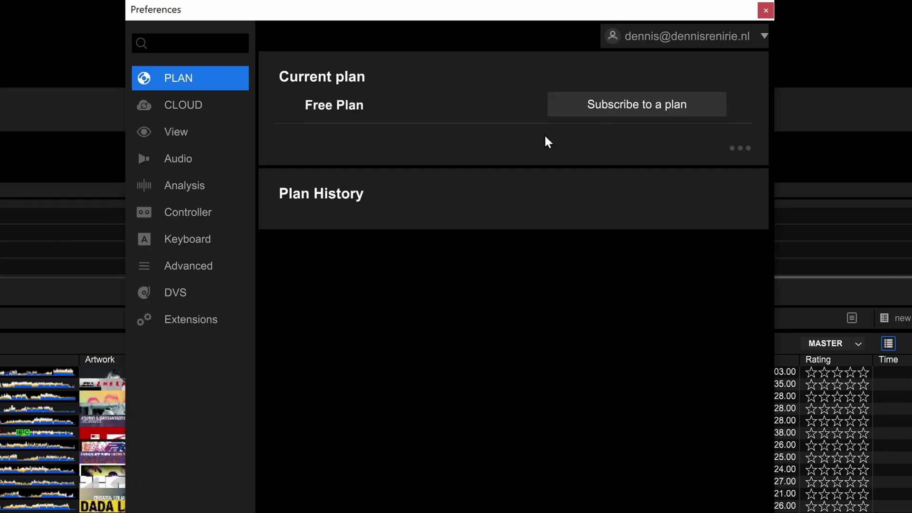
pyautogui.click(205, 244)
pyautogui.click(281, 99)
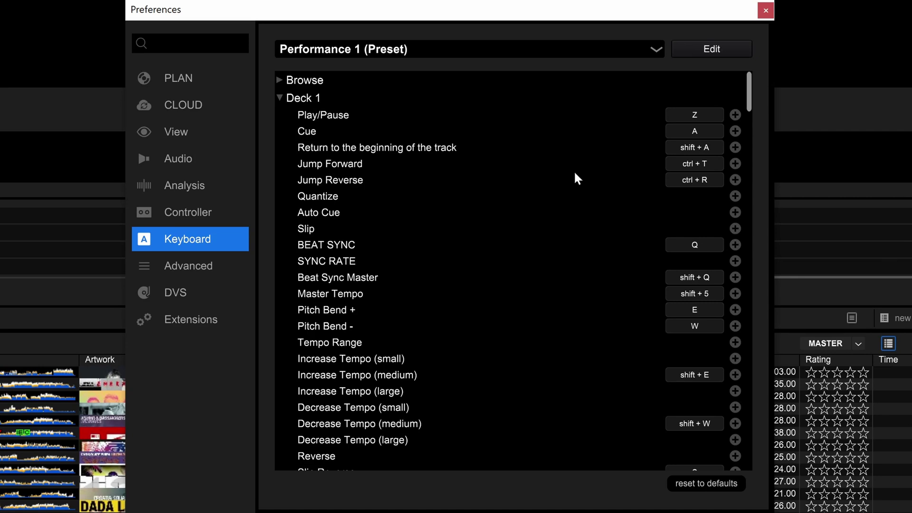
pyautogui.click(280, 97)
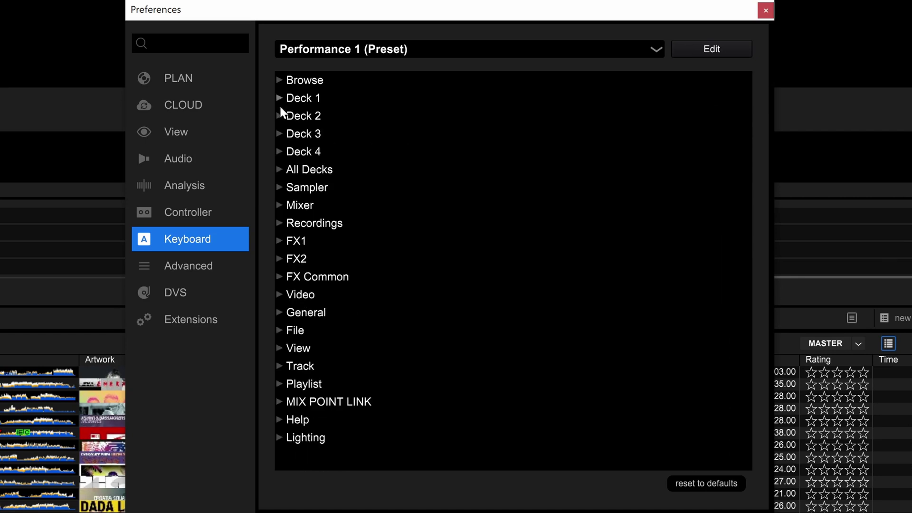
pyautogui.click(280, 116)
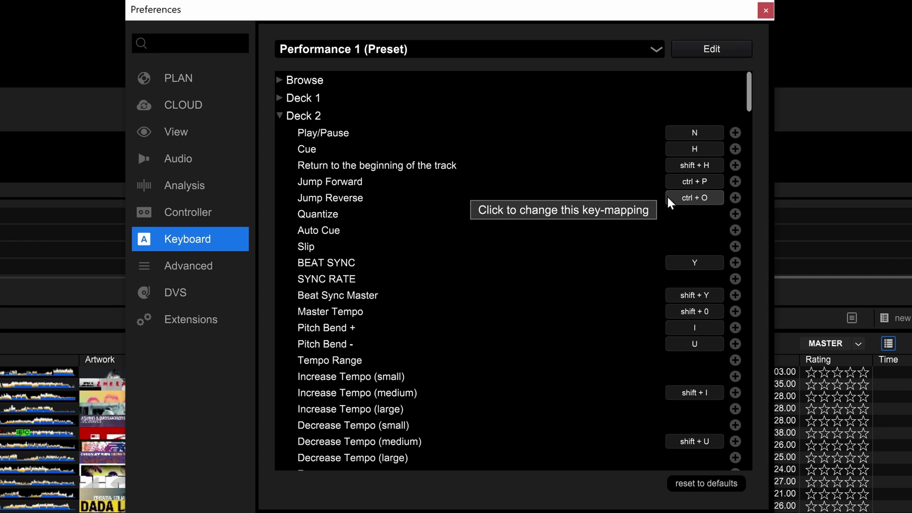
pyautogui.scroll(-10, 657, 197)
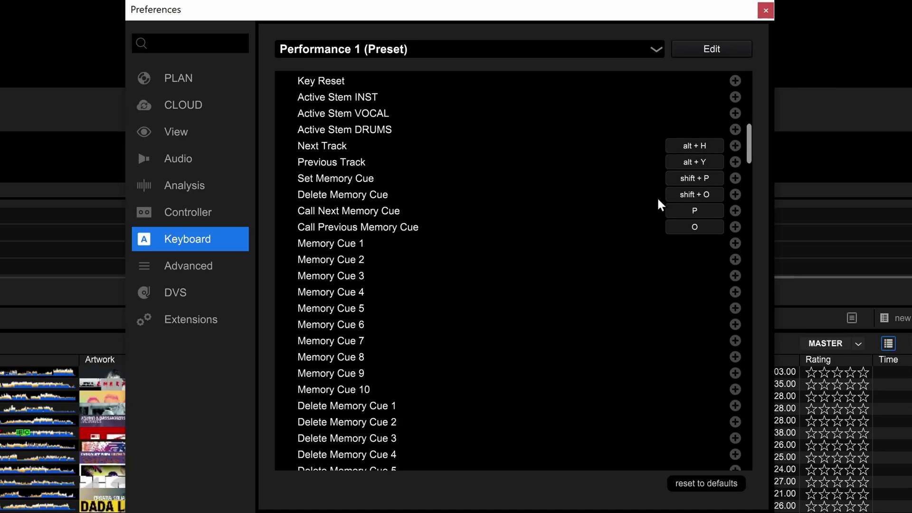
pyautogui.scroll(-14, 658, 200)
pyautogui.scroll(-20, 657, 196)
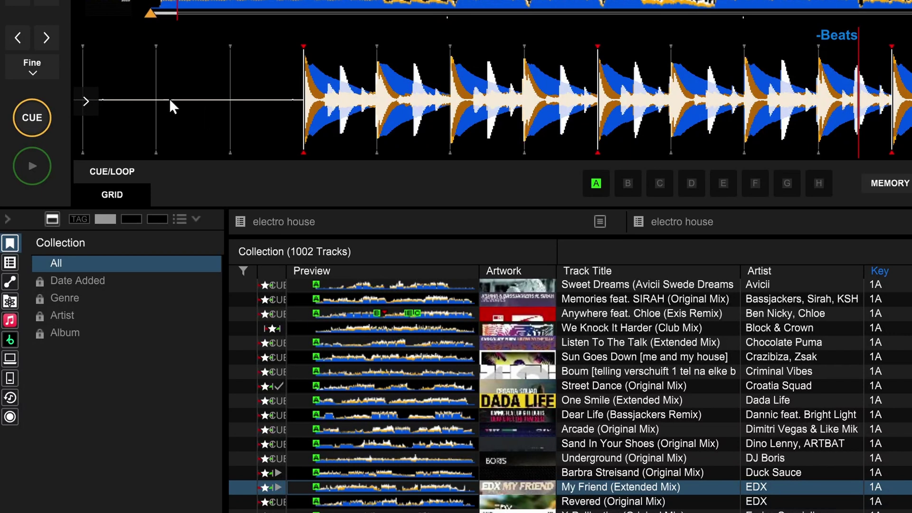
# - Reveal the hidden waveform zoom buttons and zoom out until the grid start shows
pyautogui.click(85, 100)
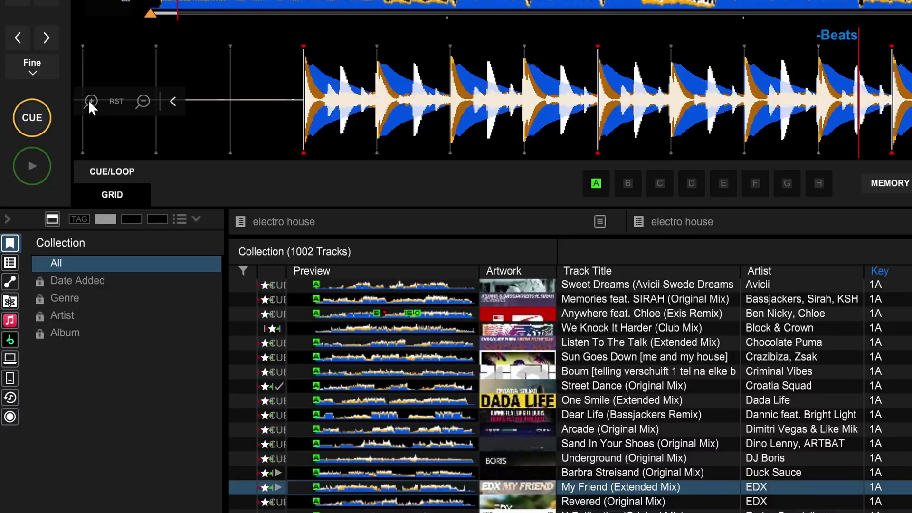
pyautogui.click(91, 102)
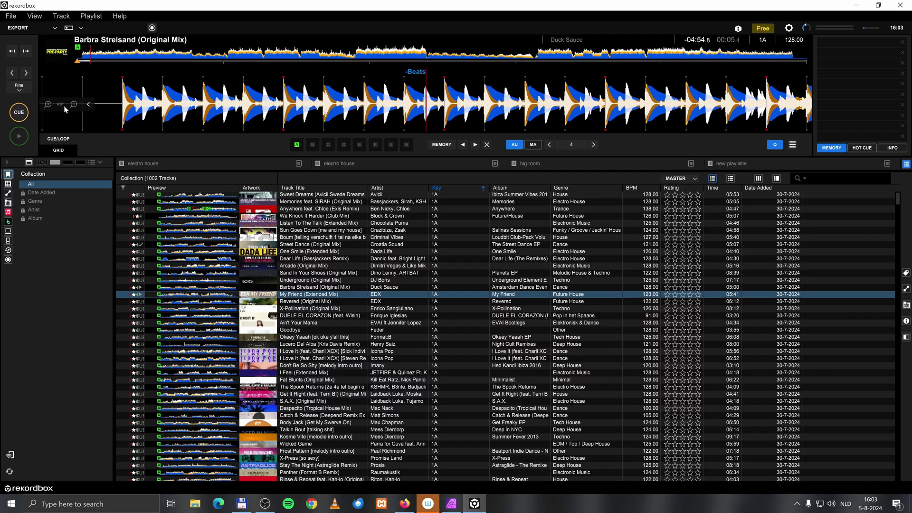
pyautogui.click(73, 104)
pyautogui.click(74, 105)
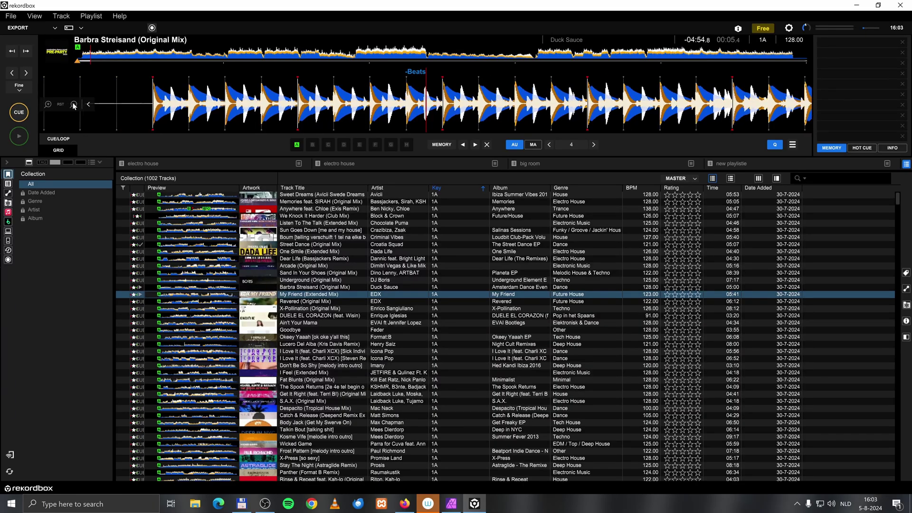
pyautogui.click(74, 106)
pyautogui.click(48, 105)
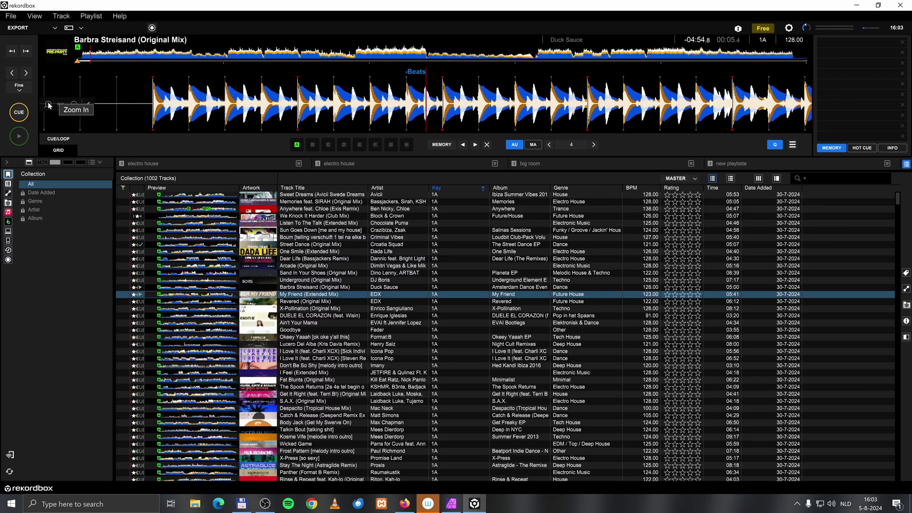
pyautogui.click(73, 106)
pyautogui.click(73, 107)
pyautogui.click(73, 107)
# - Zoom the Barbra Streisand waveform in several steps, then back out again
pyautogui.click(49, 105)
pyautogui.click(49, 105)
pyautogui.click(49, 104)
pyautogui.click(49, 105)
pyautogui.click(49, 105)
pyautogui.click(73, 106)
pyautogui.click(73, 105)
pyautogui.click(73, 106)
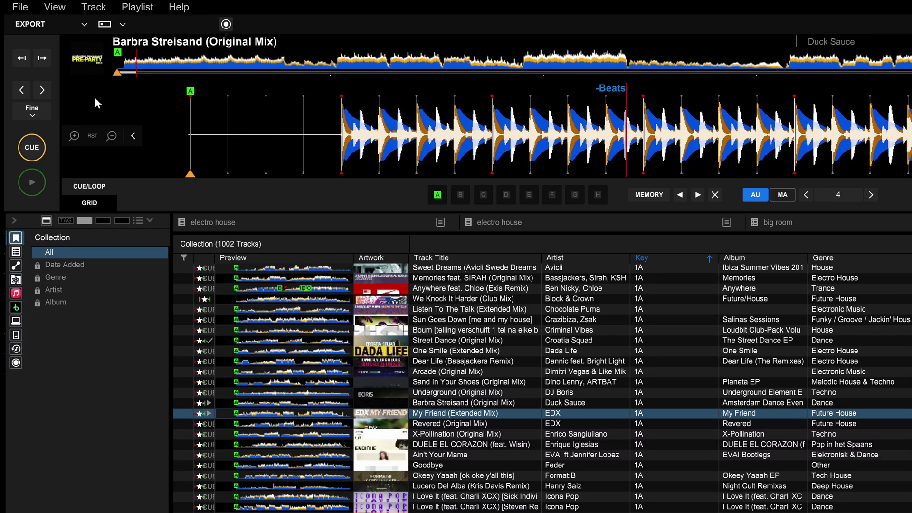
pyautogui.scroll(1, 397, 151)
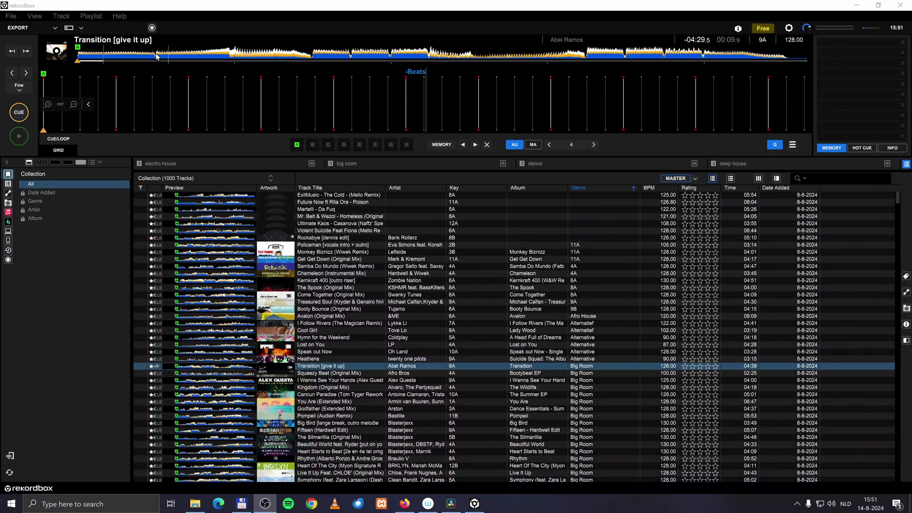
# - Jump and scrub 'Transition [give it up]' on its waveform to about 01:42
pyautogui.click(174, 58)
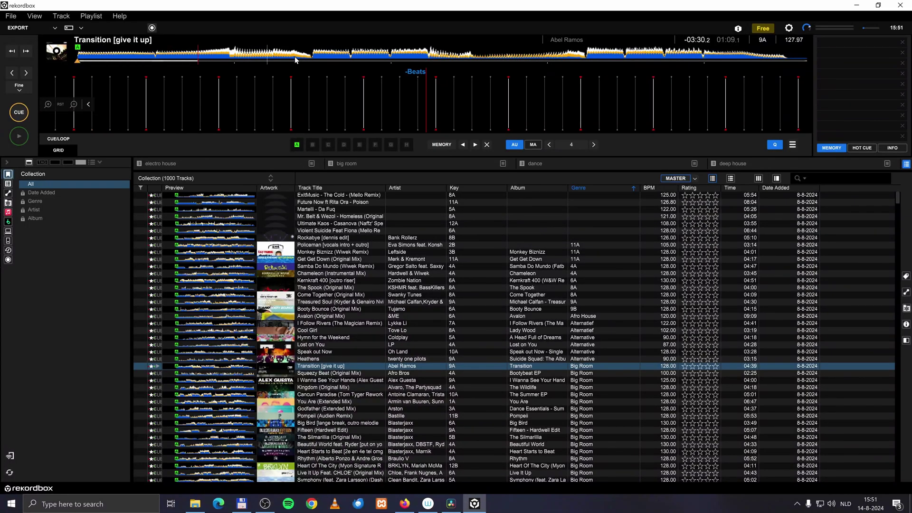
pyautogui.click(316, 58)
pyautogui.click(336, 59)
pyautogui.moveTo(52, 131); pyautogui.dragTo(274, 116)
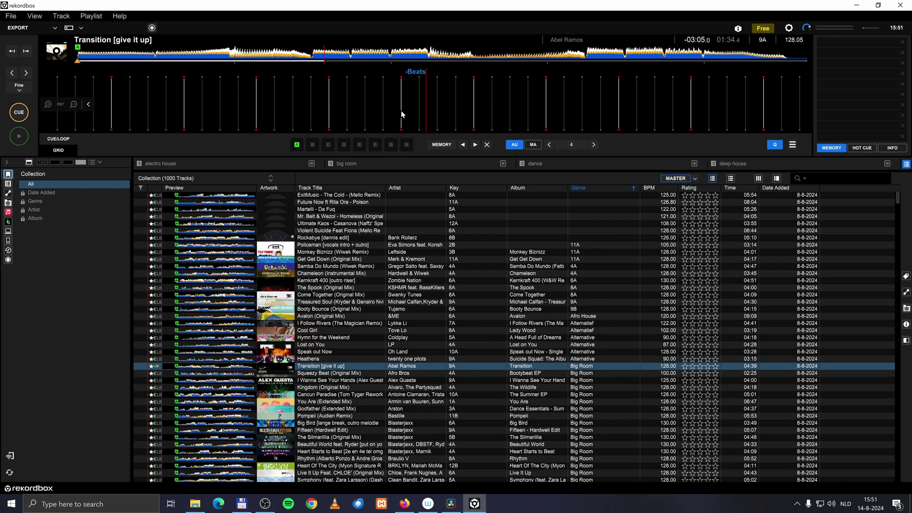
pyautogui.moveTo(404, 114); pyautogui.dragTo(360, 120)
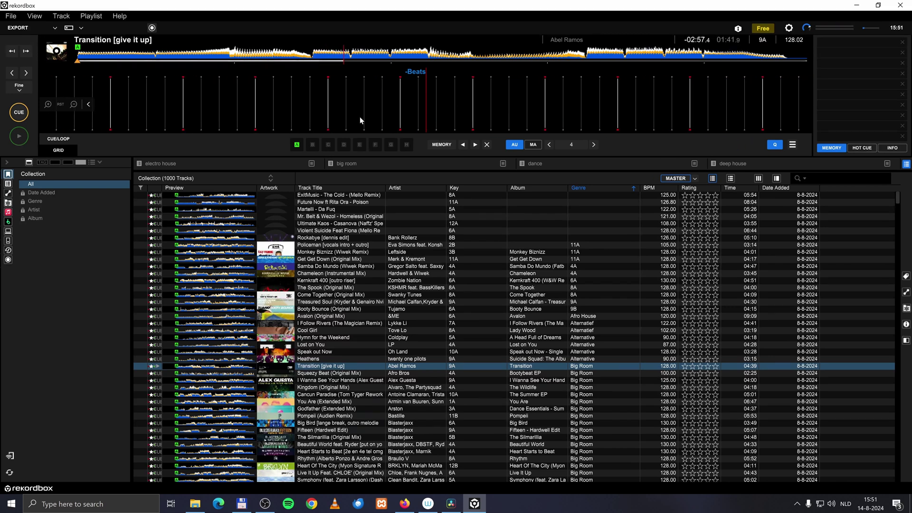
# - Switch to Performance mode and hide the MIX POINT LINK panel
pyautogui.click(27, 29)
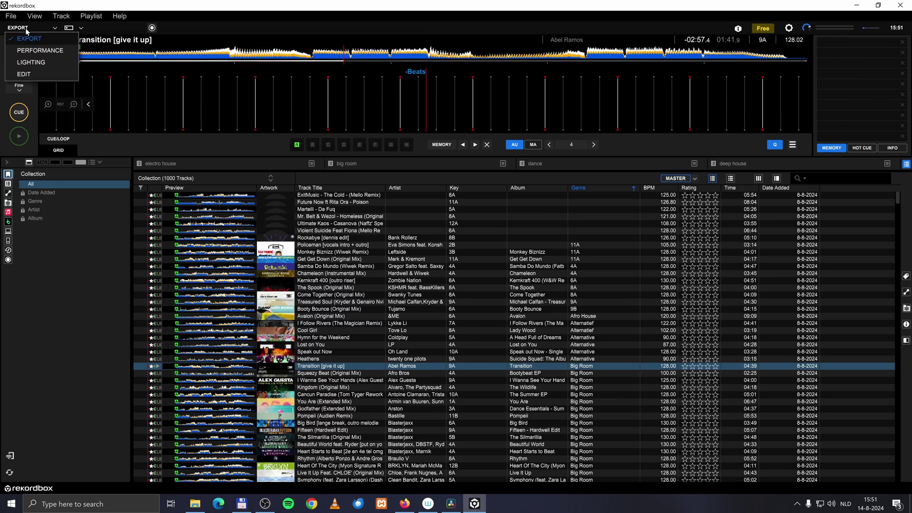
pyautogui.click(44, 52)
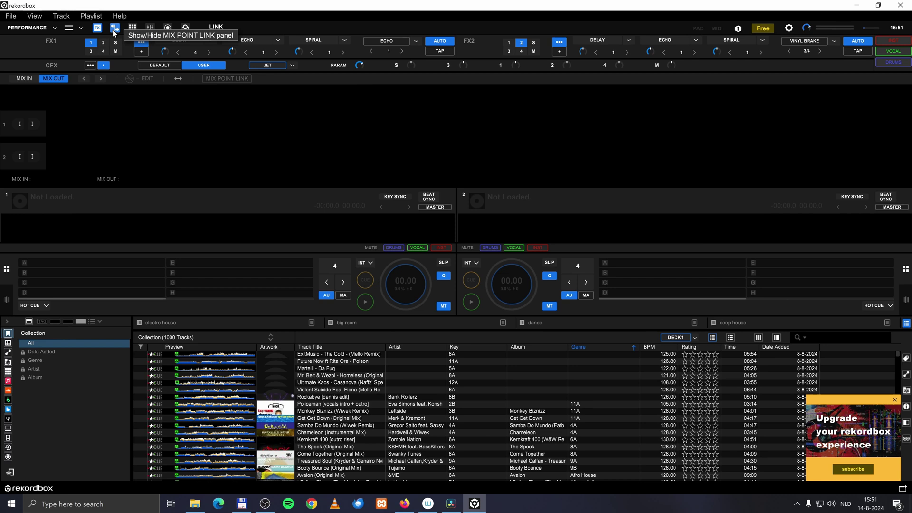
pyautogui.click(113, 30)
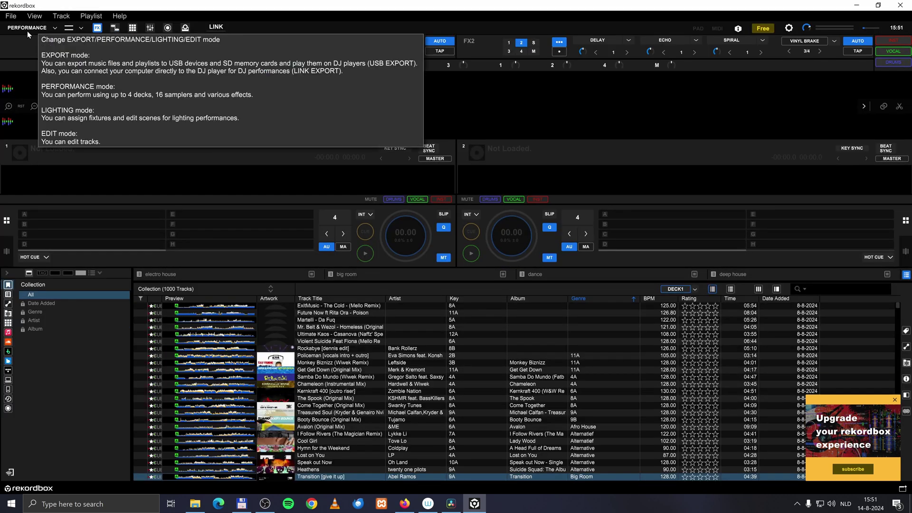
# - Return to Export mode and move the selection up to 'Lost on You'
pyautogui.click(27, 30)
pyautogui.click(27, 38)
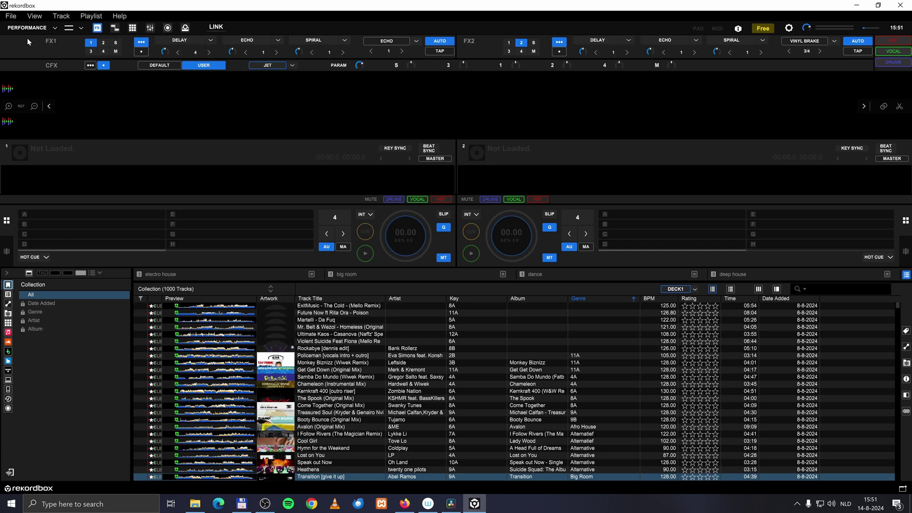
pyautogui.press('Up')
pyautogui.press('Up')
pyautogui.press('Up')
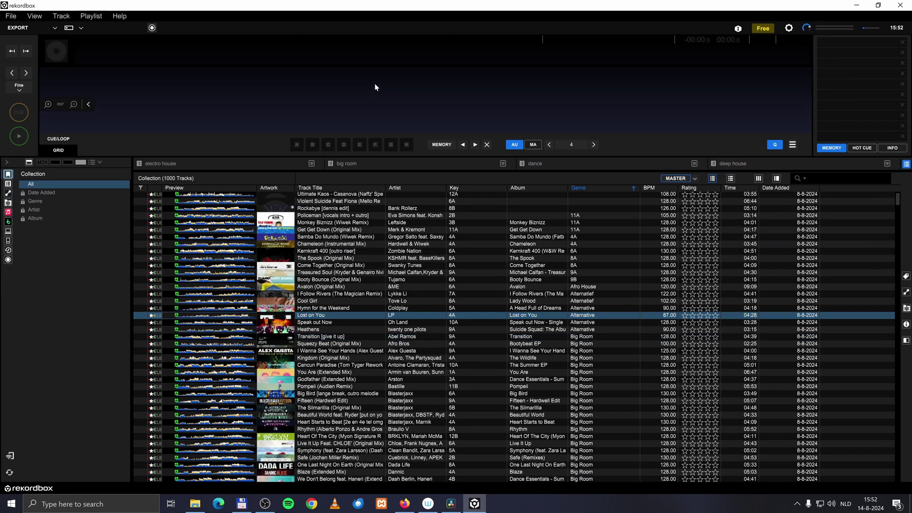